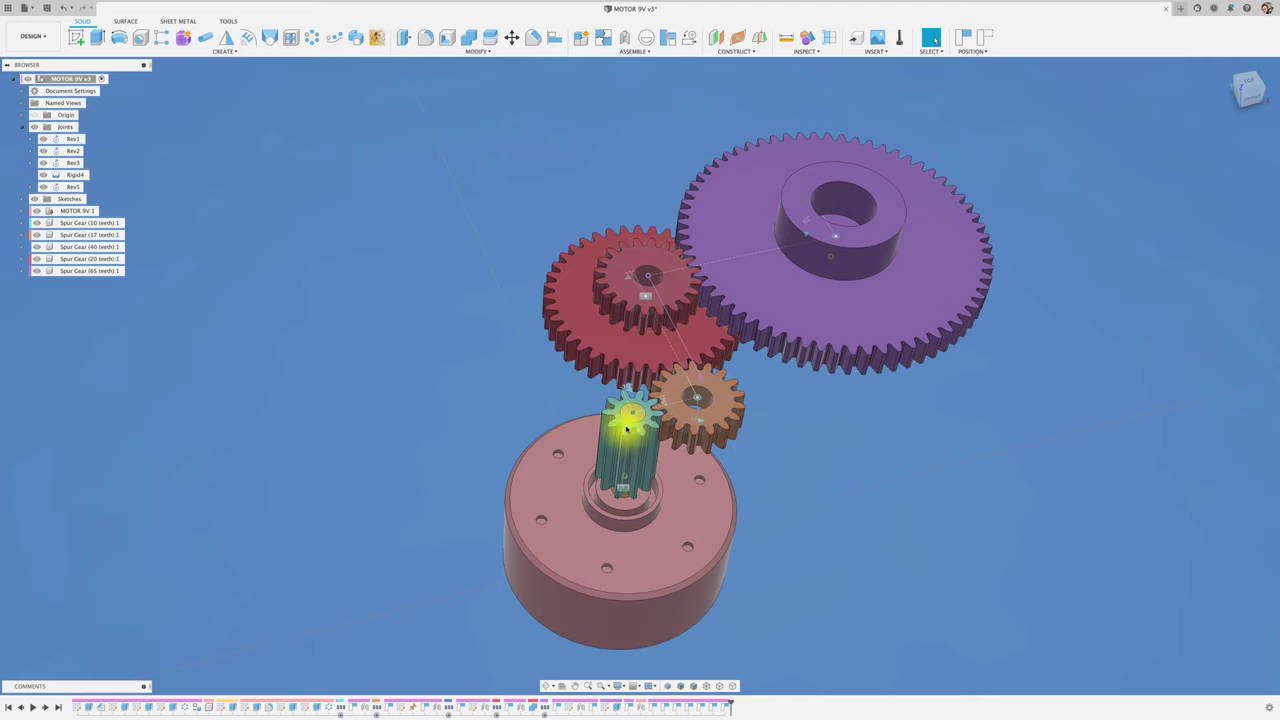
# View the gear train from the Top and turn the orange gear to test its joint.
pyautogui.scroll(2, 449, 429)
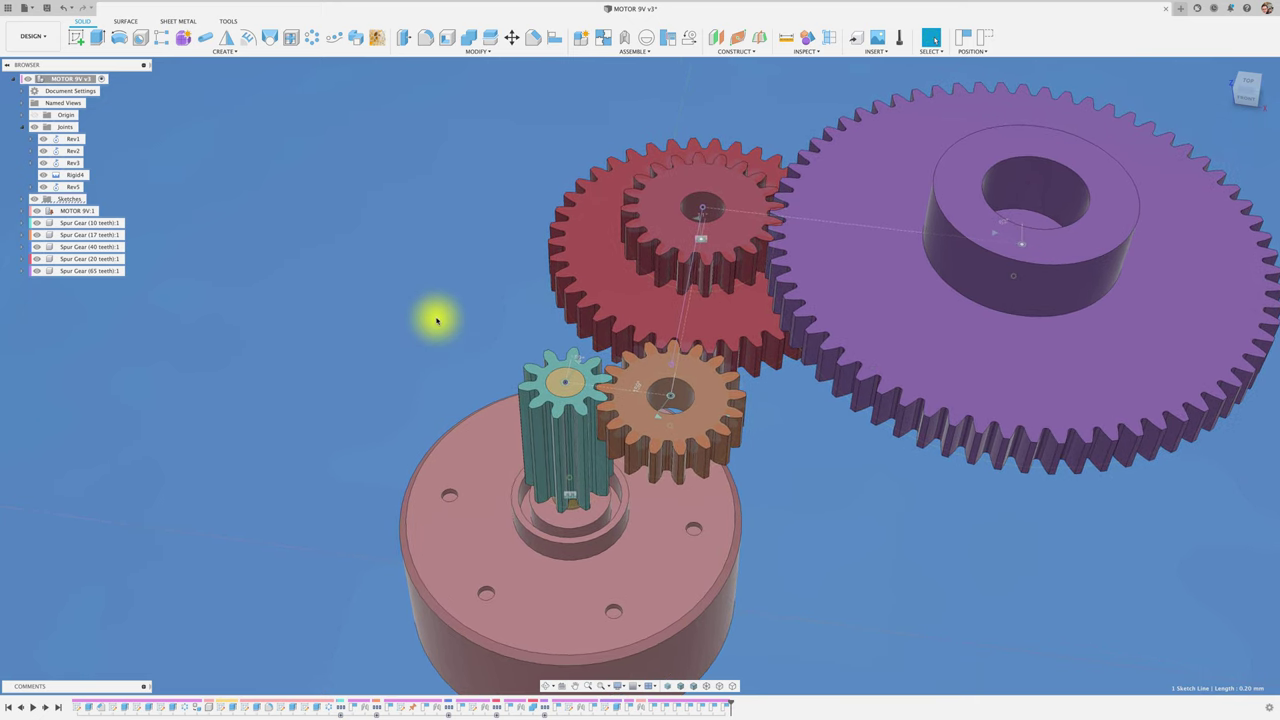
pyautogui.click(1248, 86)
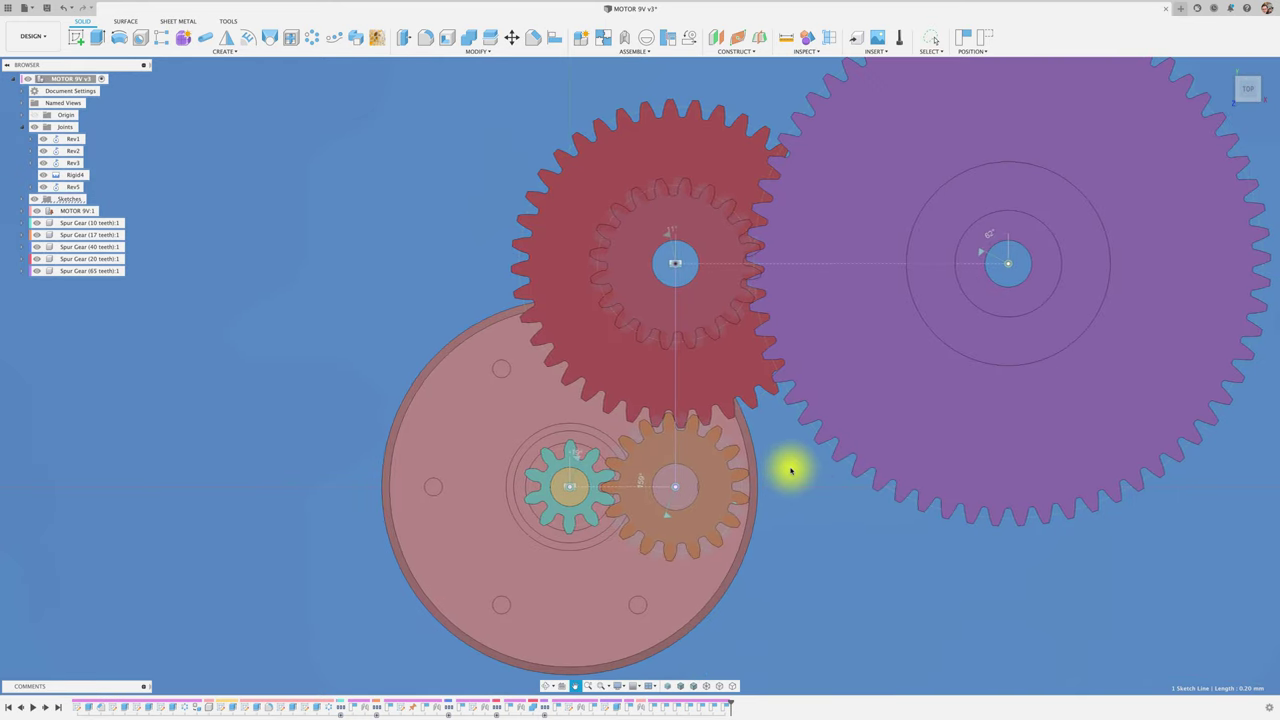
pyautogui.scroll(3, 772, 494)
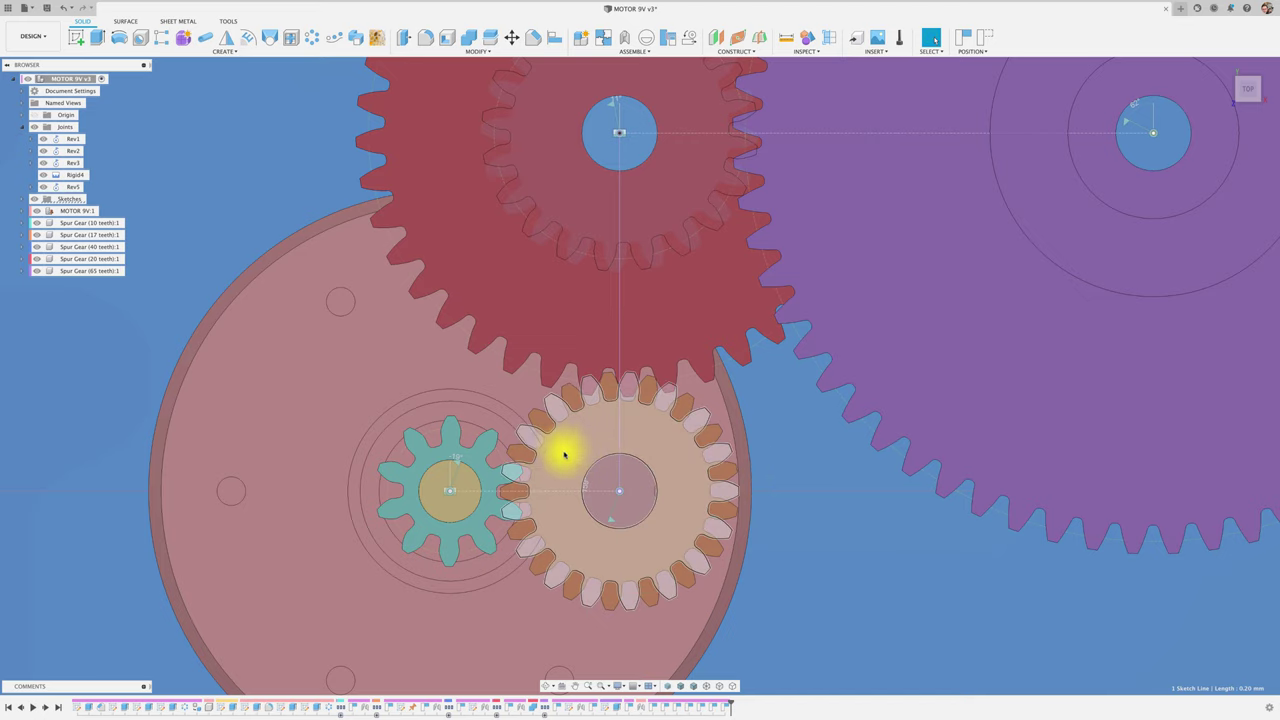
pyautogui.moveTo(543, 423); pyautogui.dragTo(545, 428)
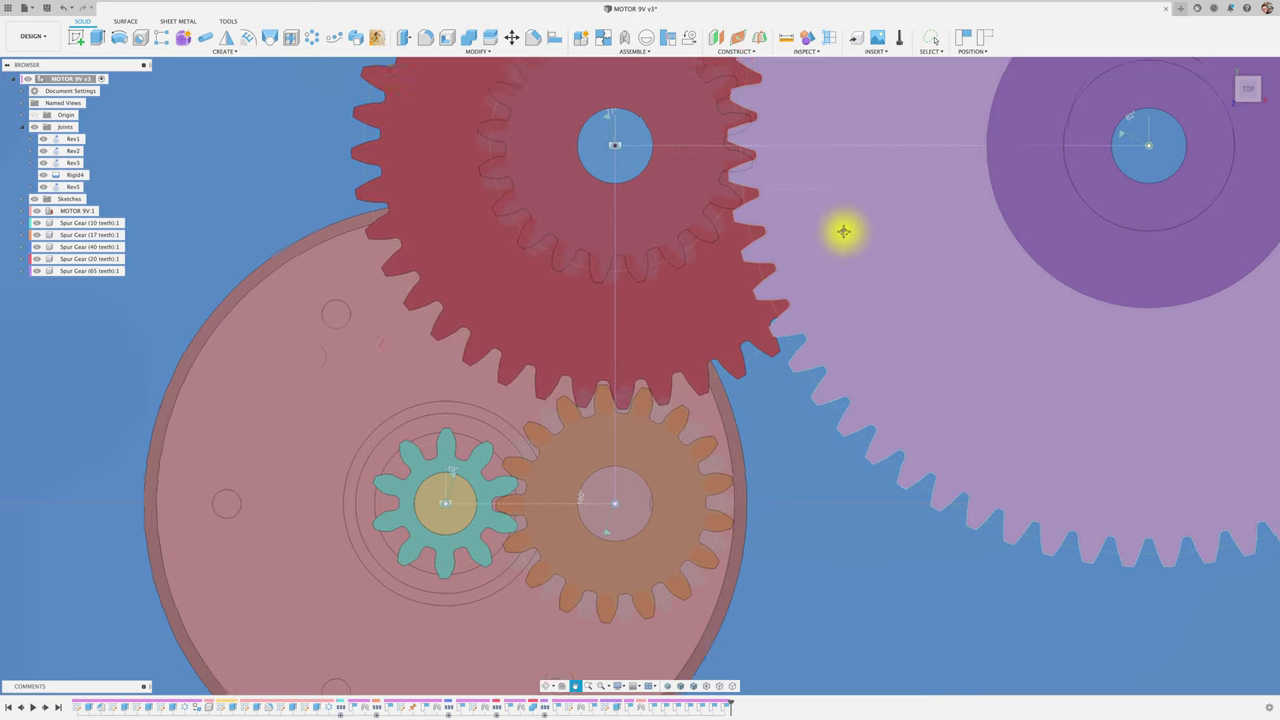
pyautogui.moveTo(843, 229); pyautogui.dragTo(777, 351, button='middle')
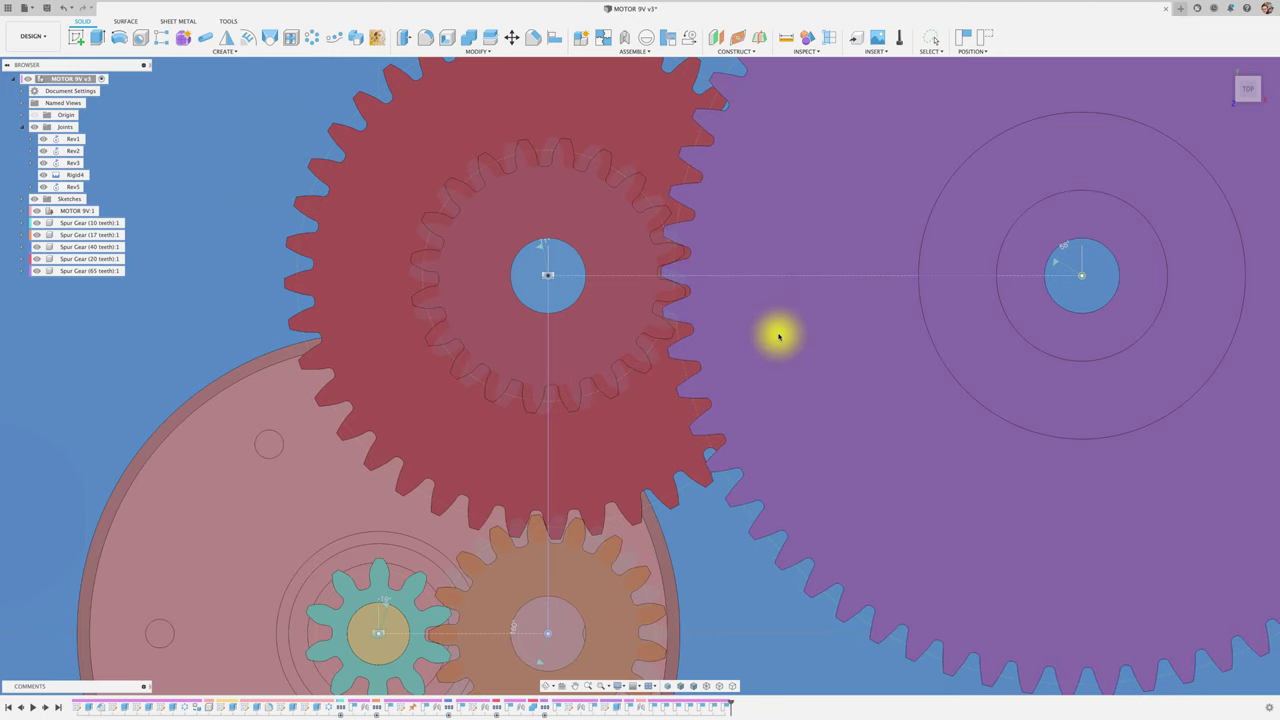
pyautogui.moveTo(690, 525); pyautogui.dragTo(798, 305, button='middle')
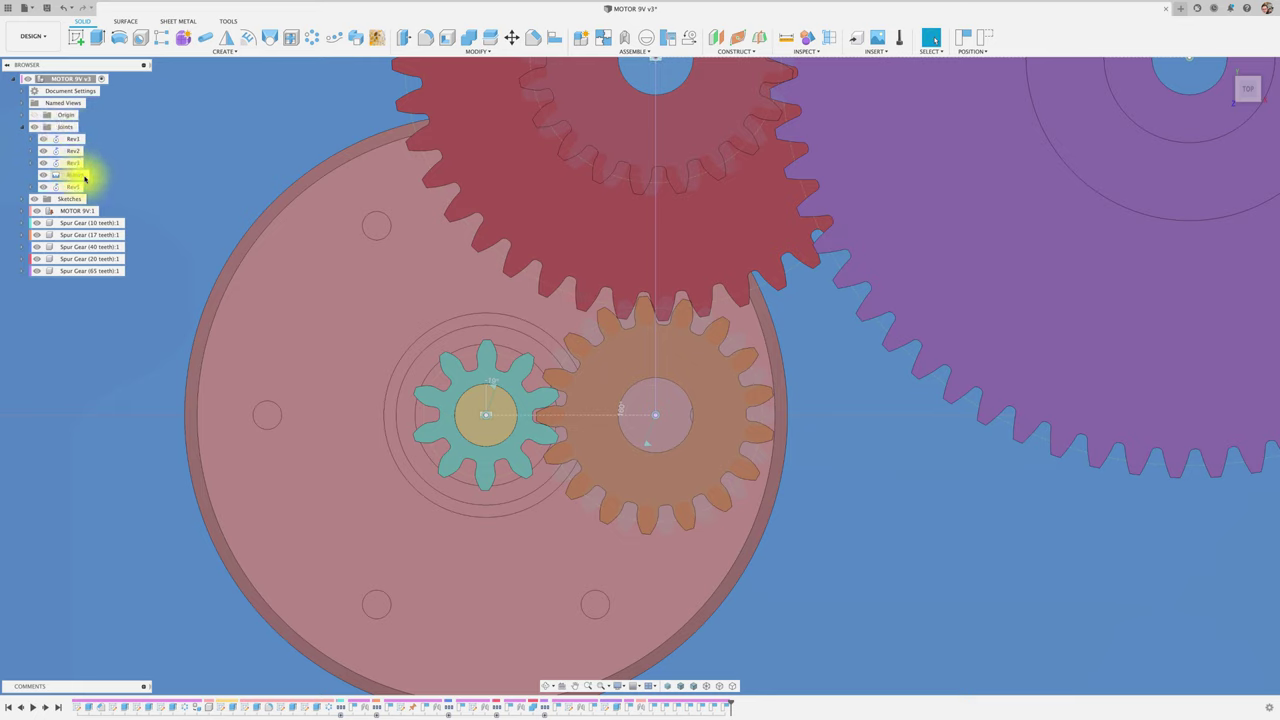
# Link teal Rev1 and orange Rev2, reversed, with the second angle 360*10/17.
pyautogui.click(690, 38)
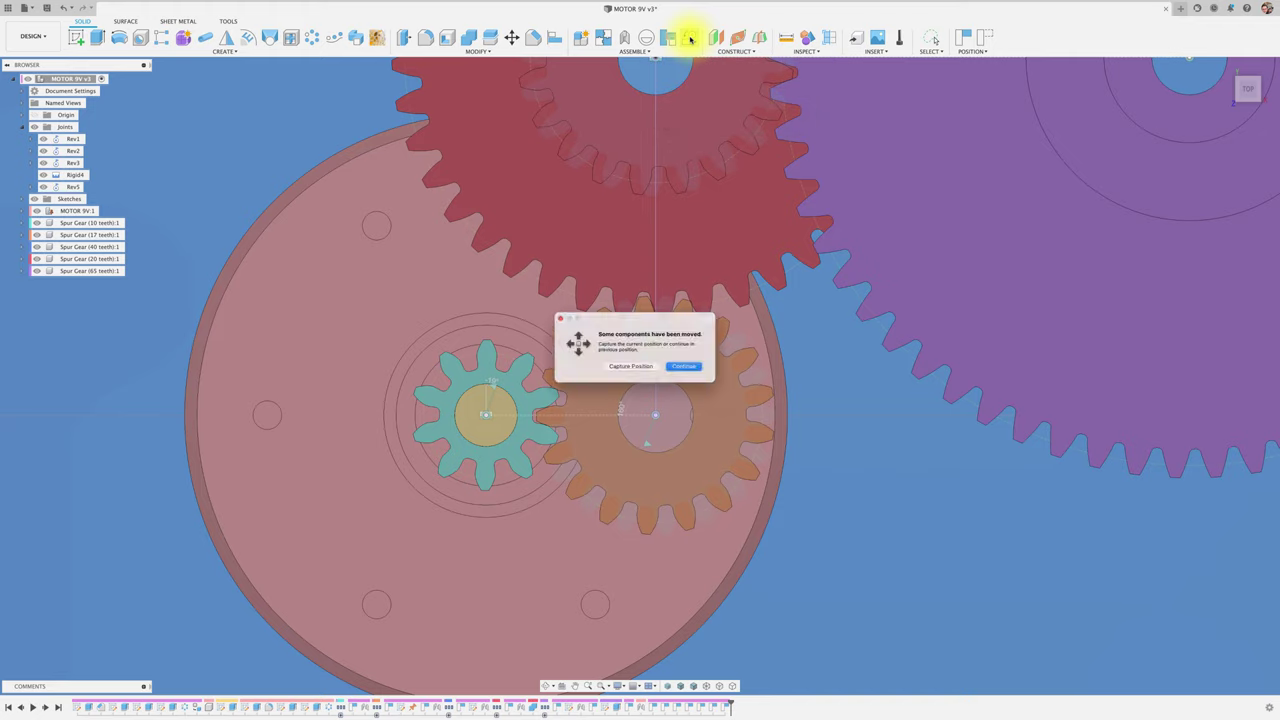
pyautogui.click(649, 373)
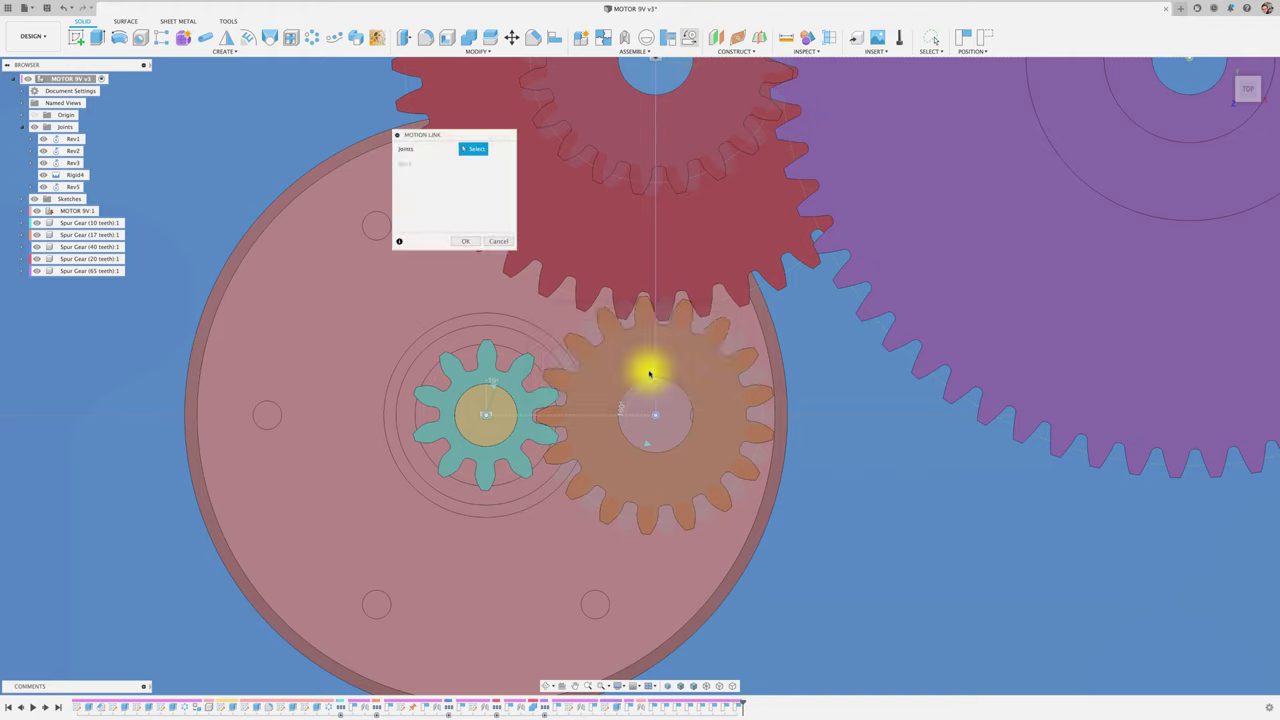
pyautogui.click(492, 390)
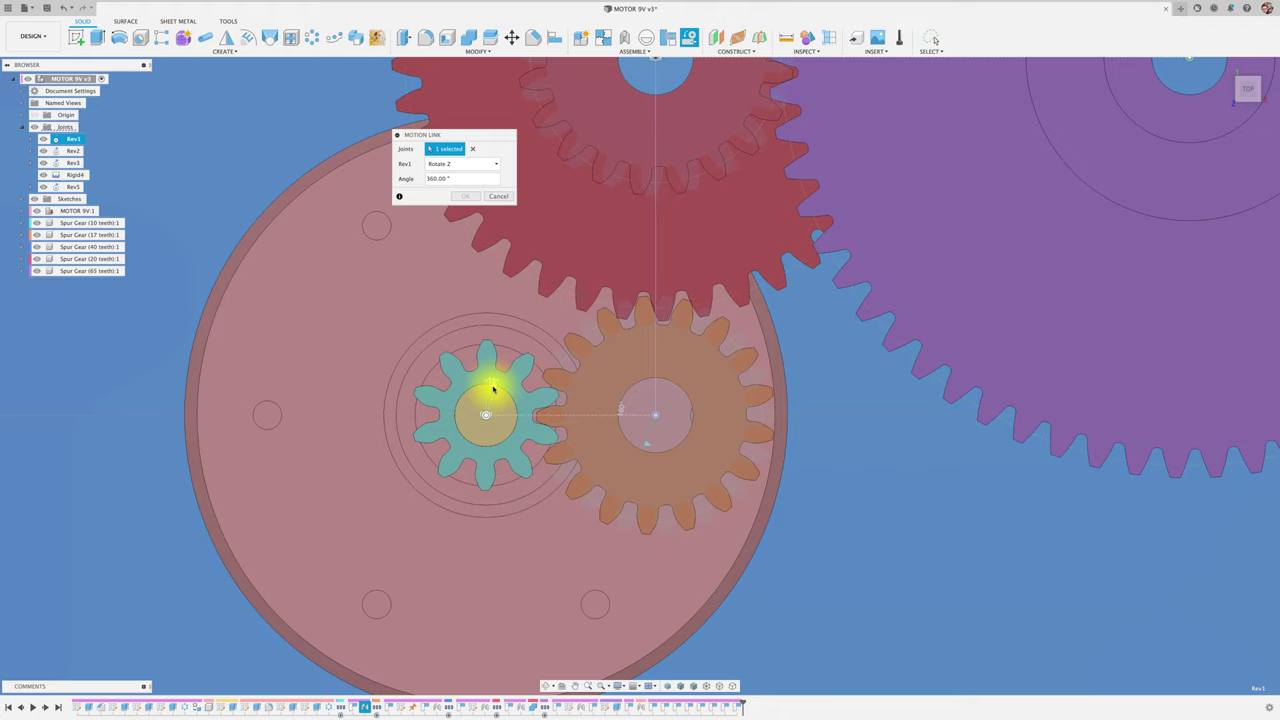
pyautogui.click(648, 446)
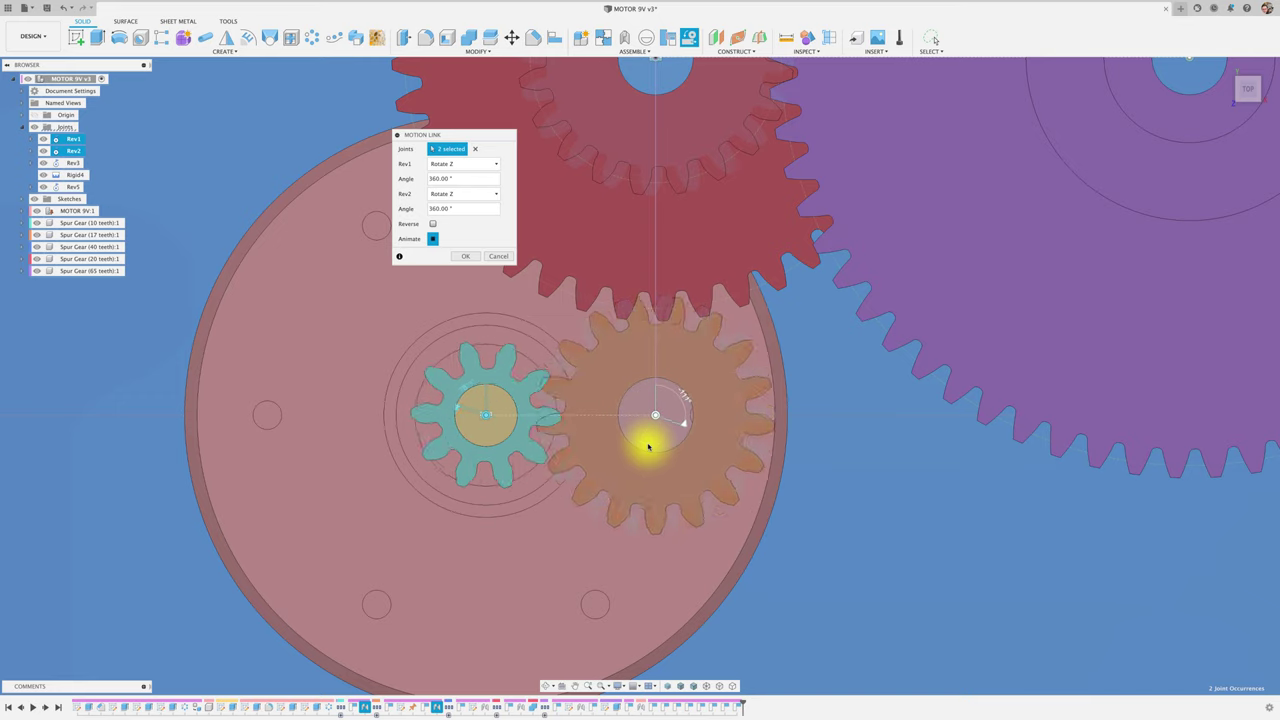
pyautogui.click(433, 224)
pyautogui.write('360*10/17')
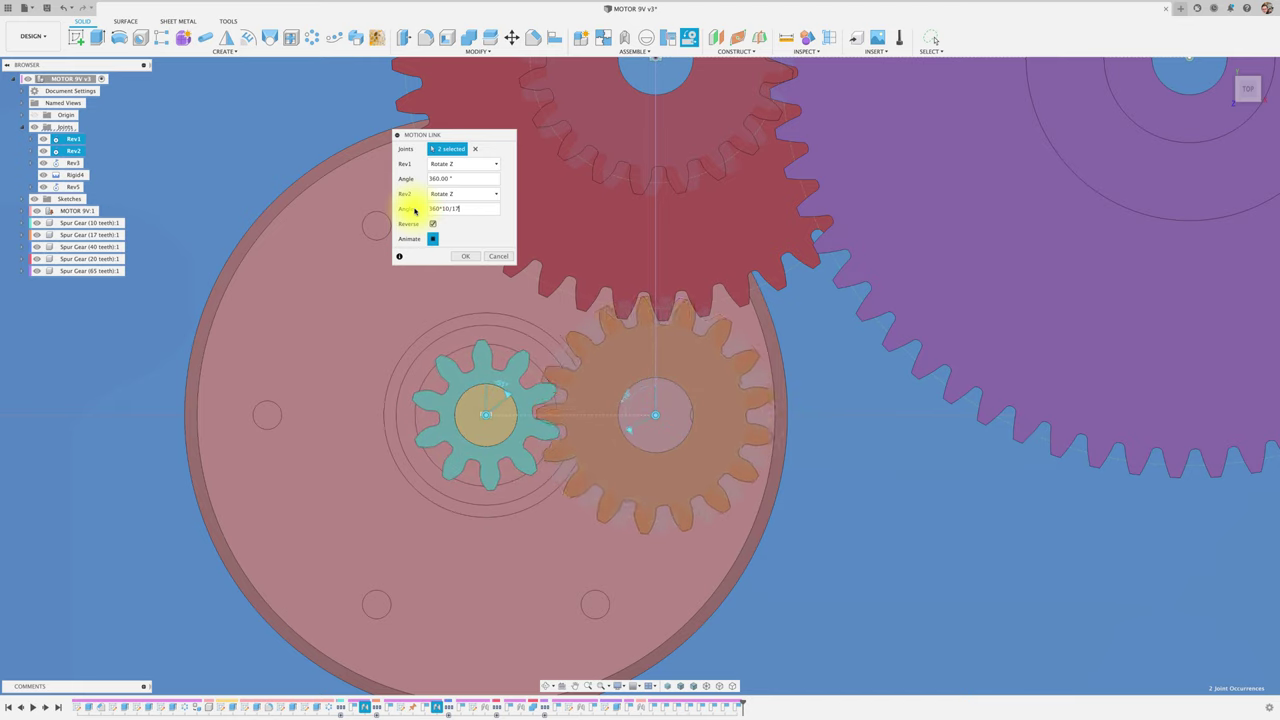
pyautogui.click(465, 256)
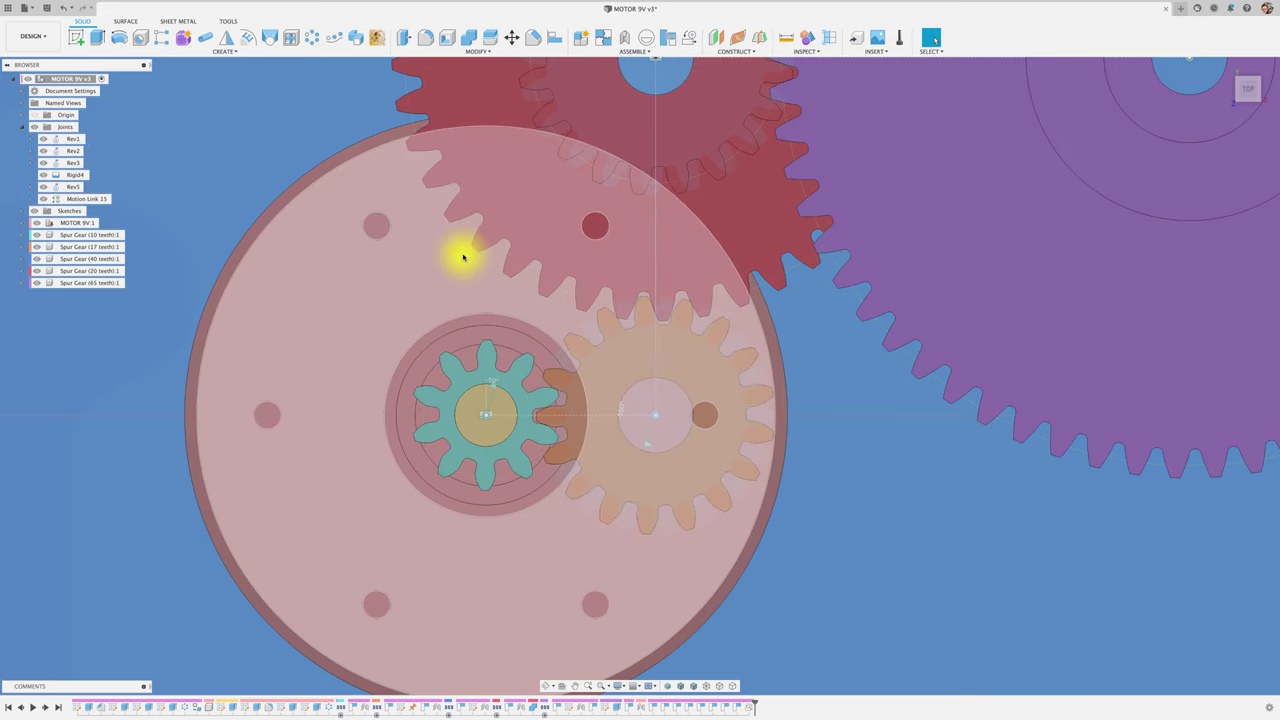
# Turn the teal gear to confirm the orange gear follows, then select the orange gear.
pyautogui.moveTo(521, 370); pyautogui.dragTo(538, 410)
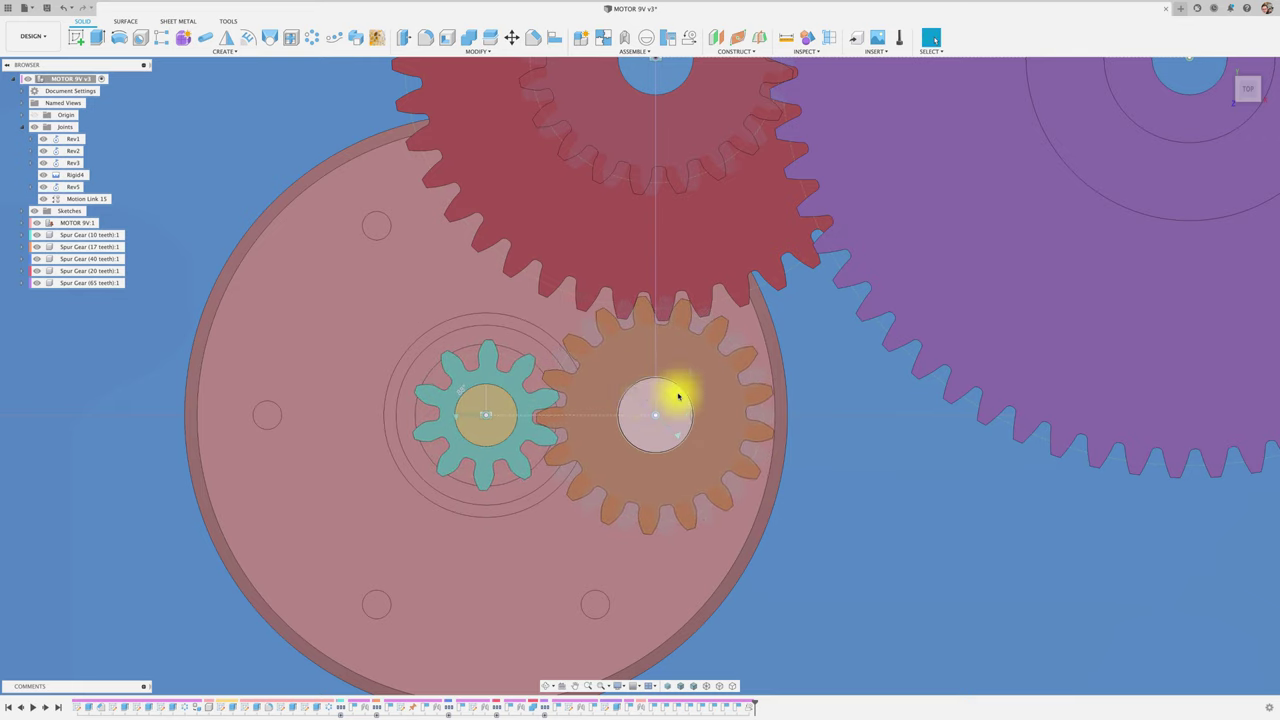
pyautogui.moveTo(754, 446); pyautogui.dragTo(728, 466, button='middle')
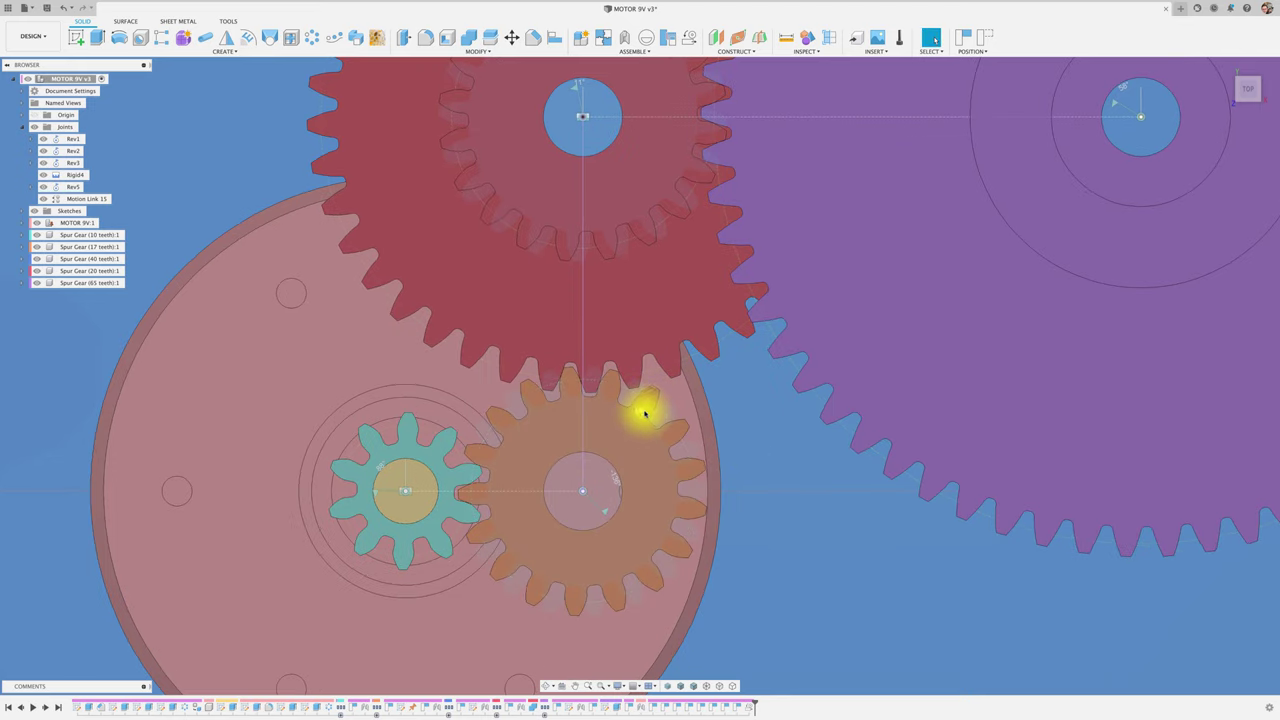
pyautogui.click(649, 405)
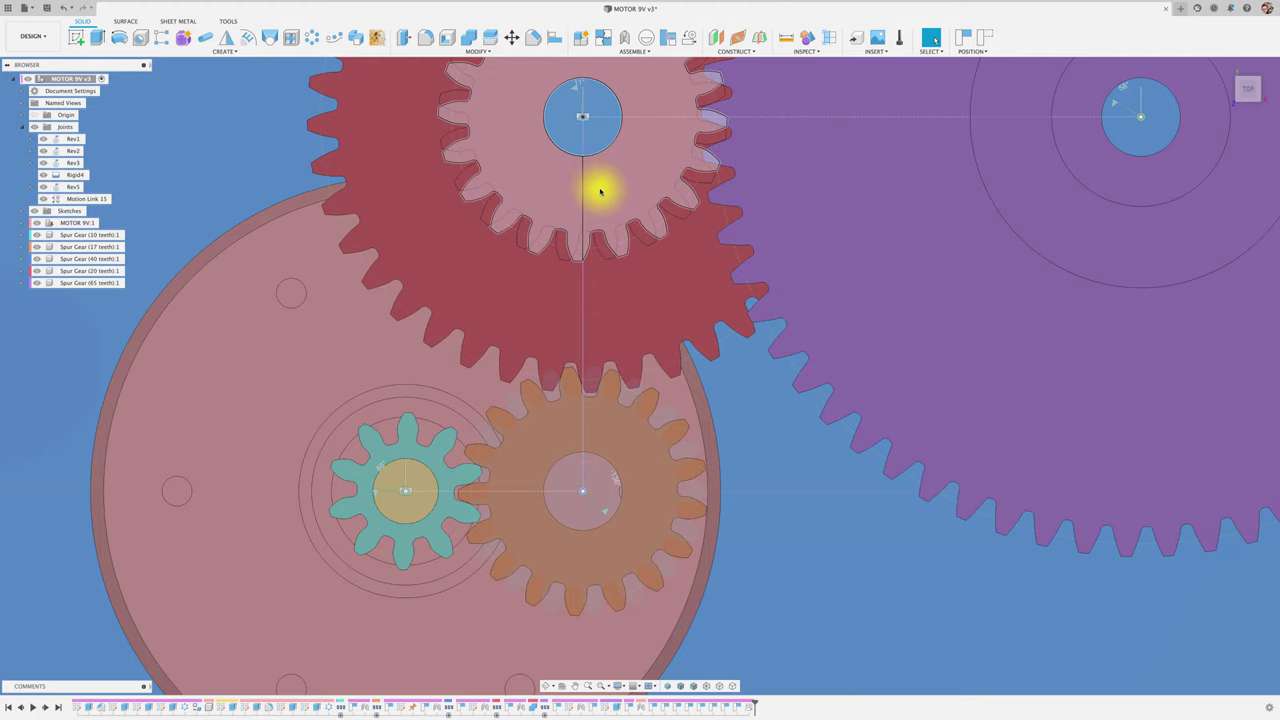
# Link orange Rev2 and red Rev3, reversed, with the Rev3 angle set to 360*17/40.
pyautogui.click(690, 48)
pyautogui.click(643, 366)
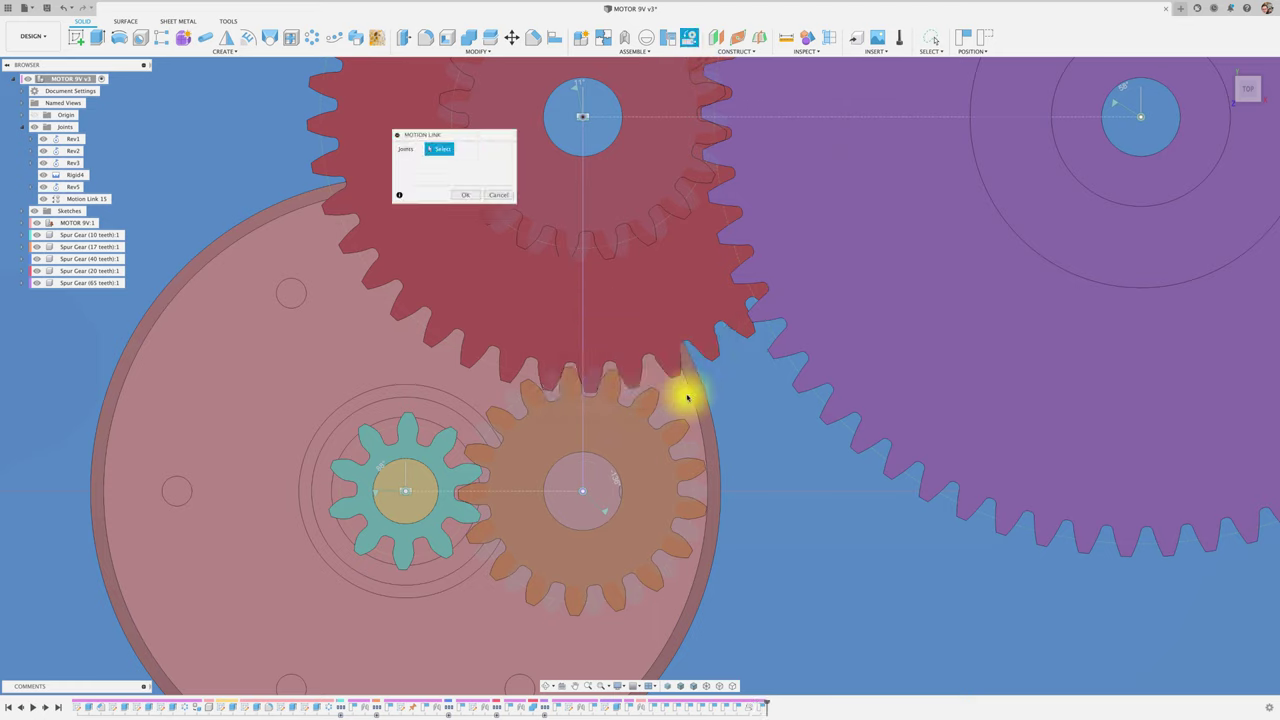
pyautogui.click(605, 514)
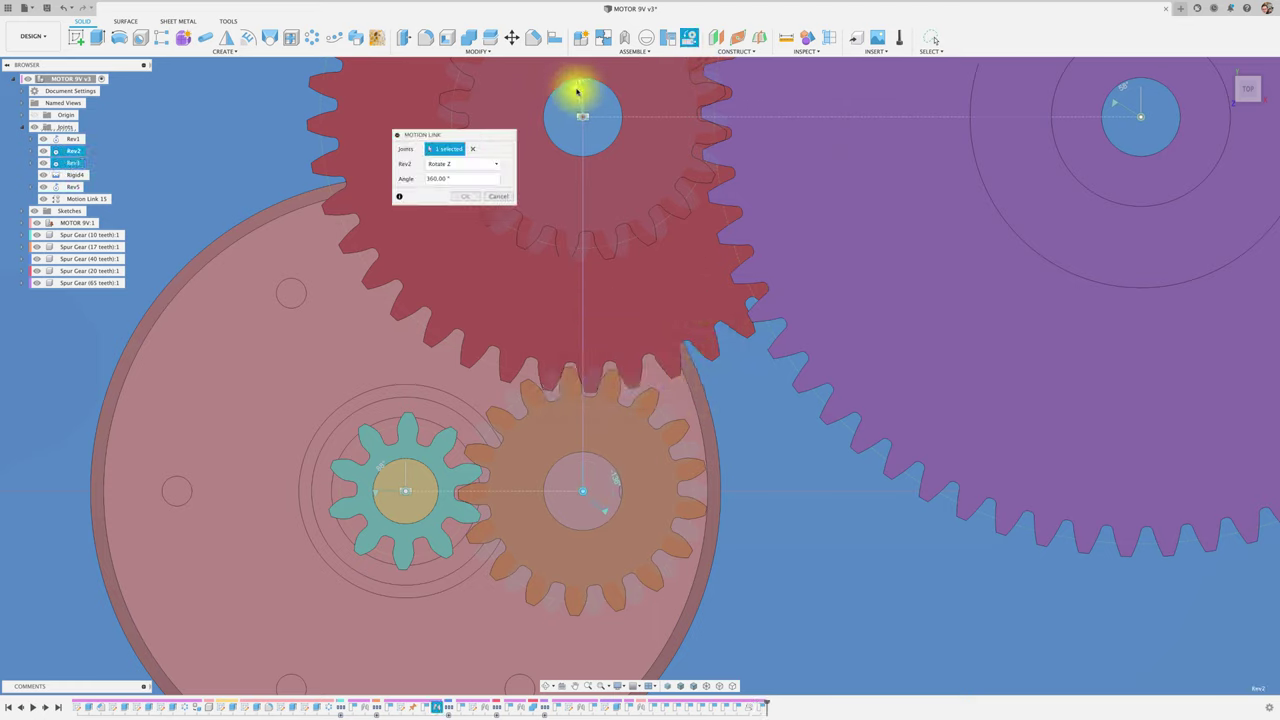
pyautogui.click(576, 92)
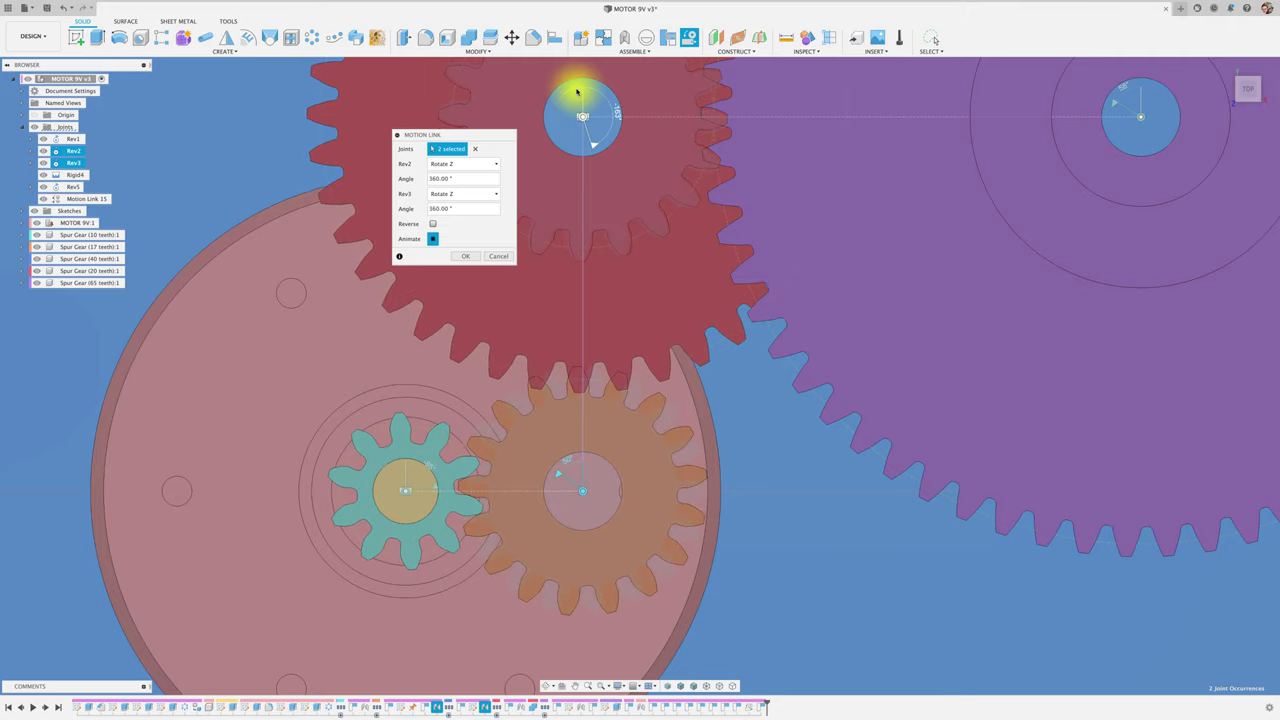
pyautogui.click(433, 224)
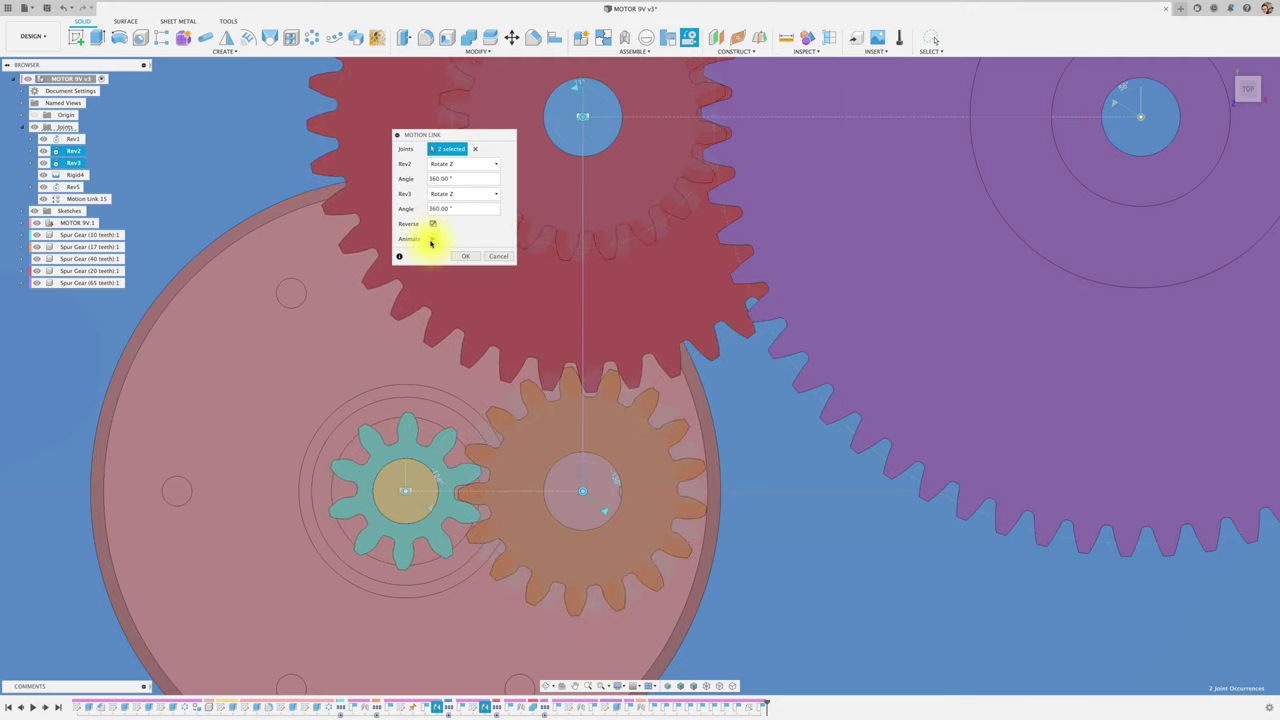
pyautogui.moveTo(462, 208); pyautogui.dragTo(412, 207)
pyautogui.write('360*1')
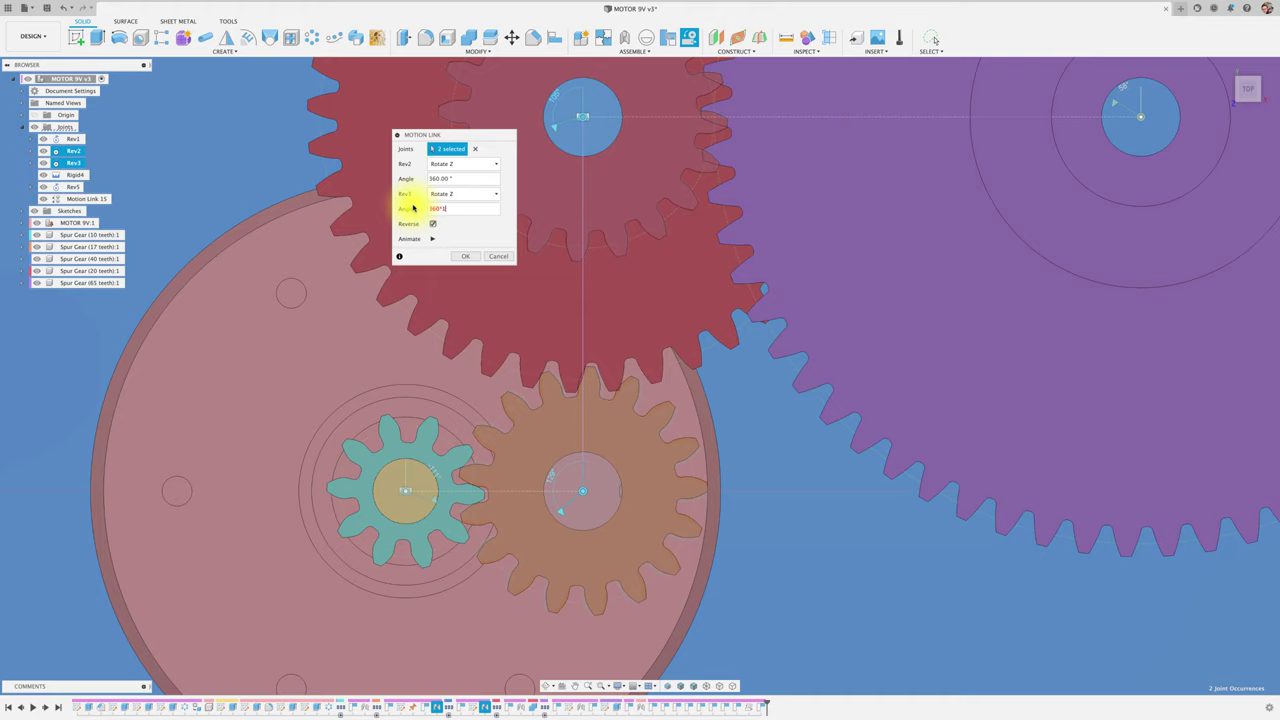
pyautogui.write('7/40')
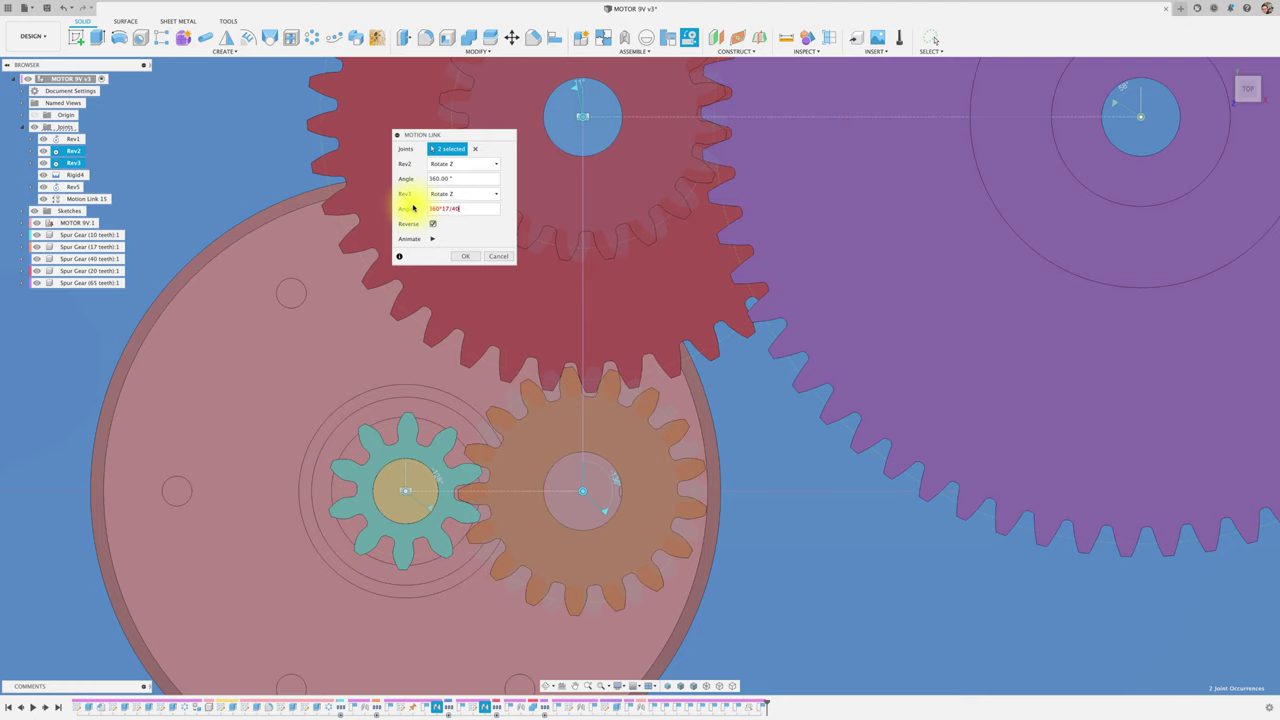
pyautogui.press('Return')
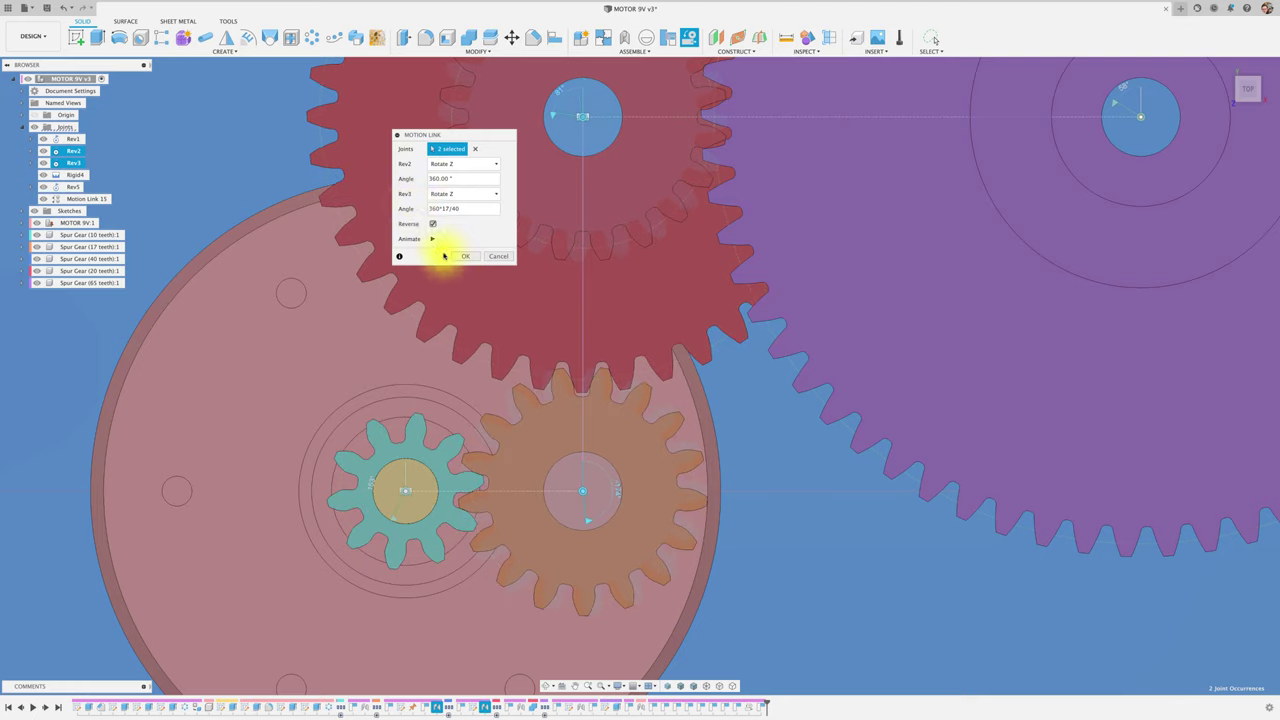
pyautogui.click(465, 256)
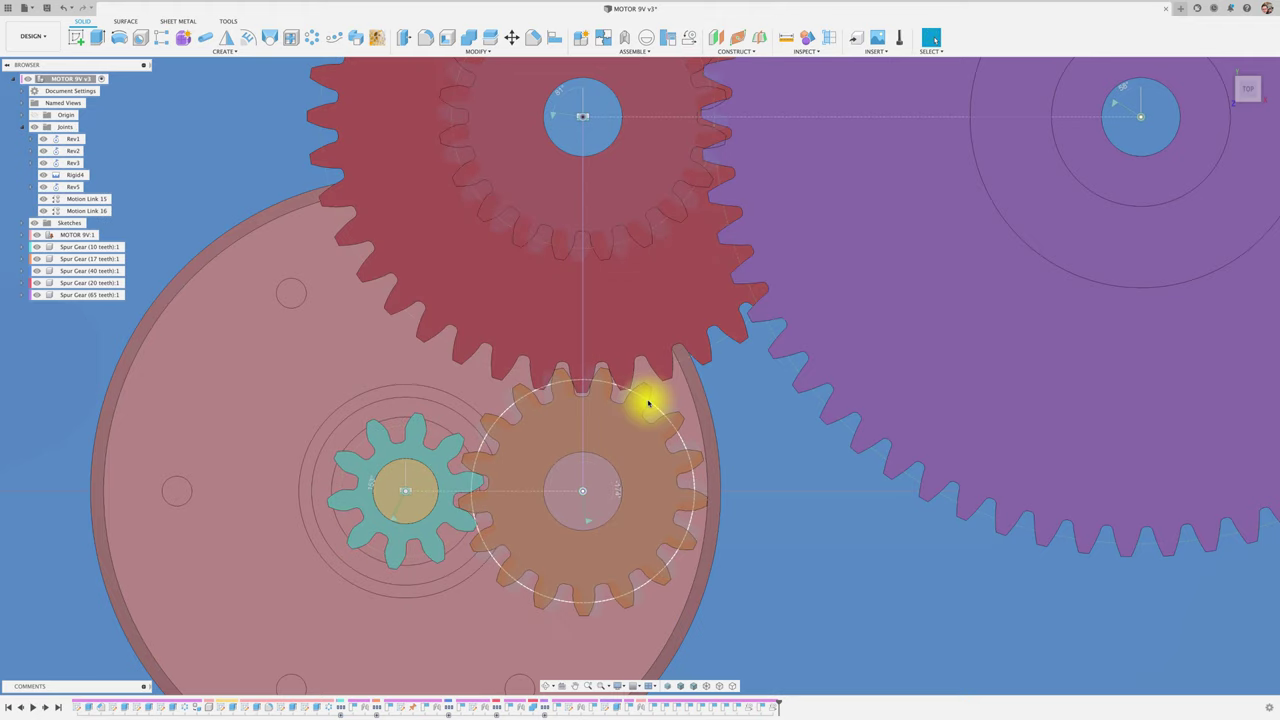
# Turn the orange and purple gears to check that the linked gear train moves together.
pyautogui.moveTo(648, 396); pyautogui.dragTo(670, 406)
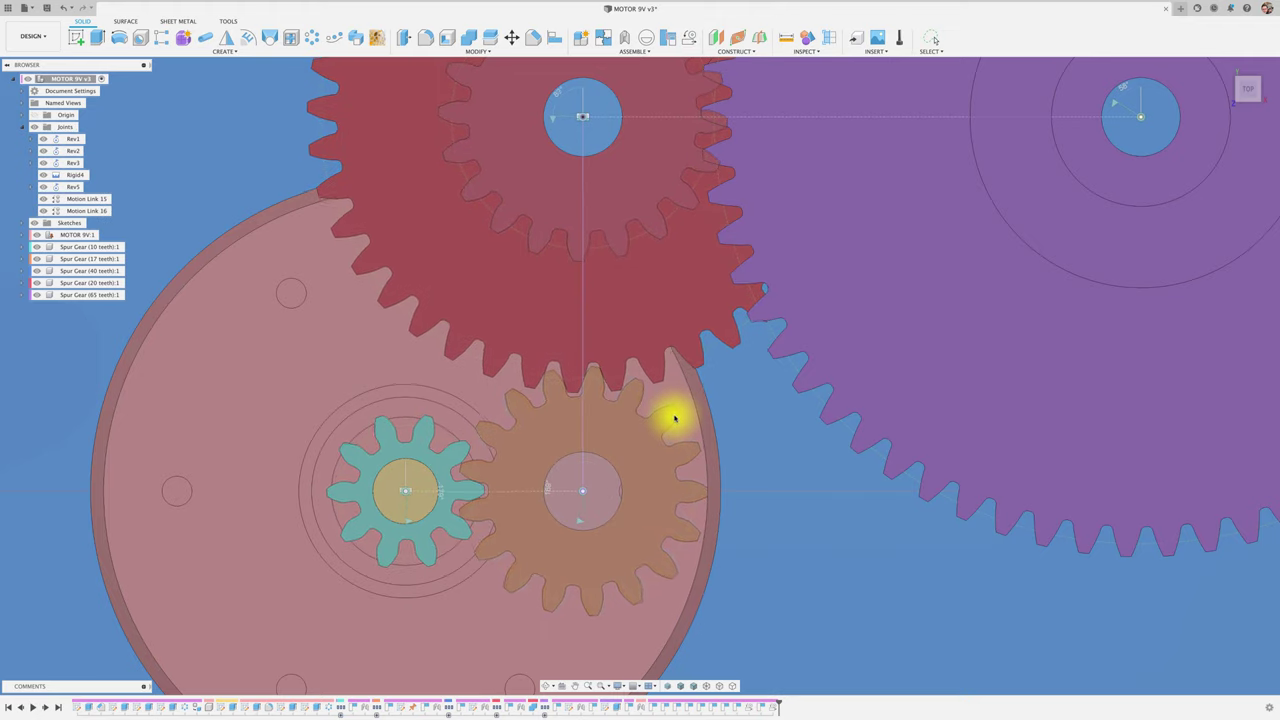
pyautogui.moveTo(743, 437); pyautogui.dragTo(614, 657, button='middle')
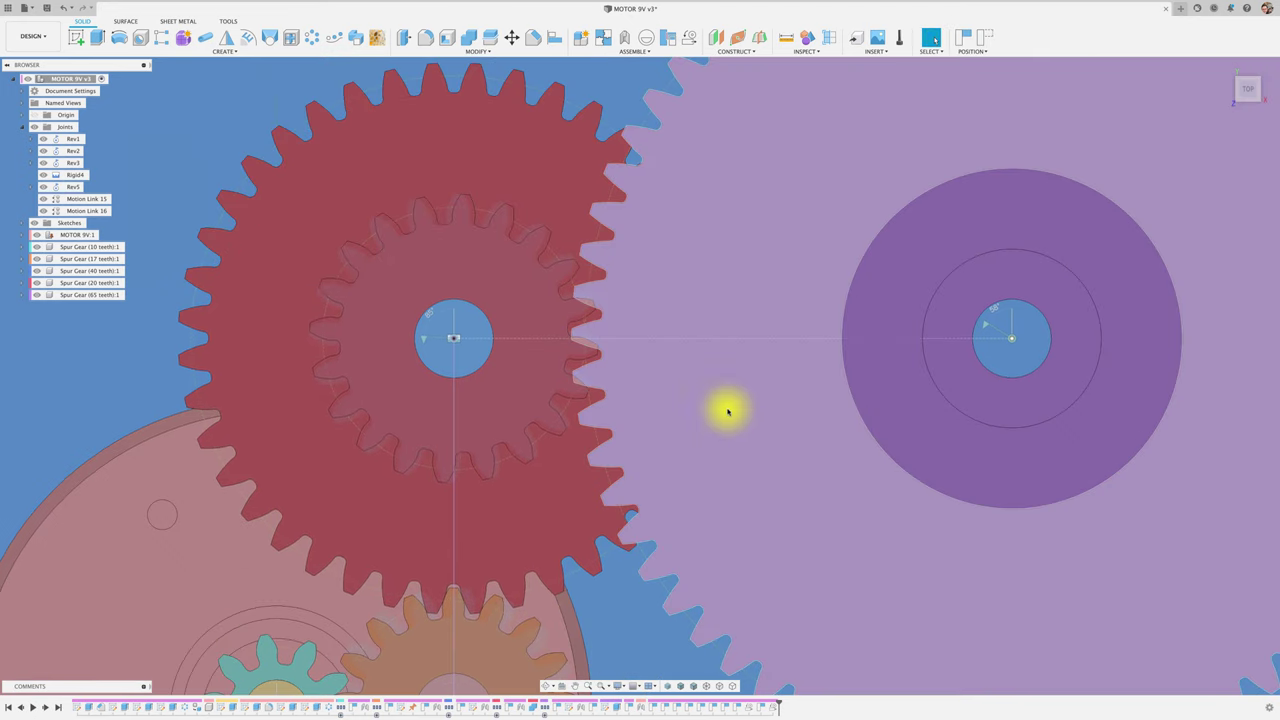
pyautogui.moveTo(676, 153); pyautogui.dragTo(691, 107)
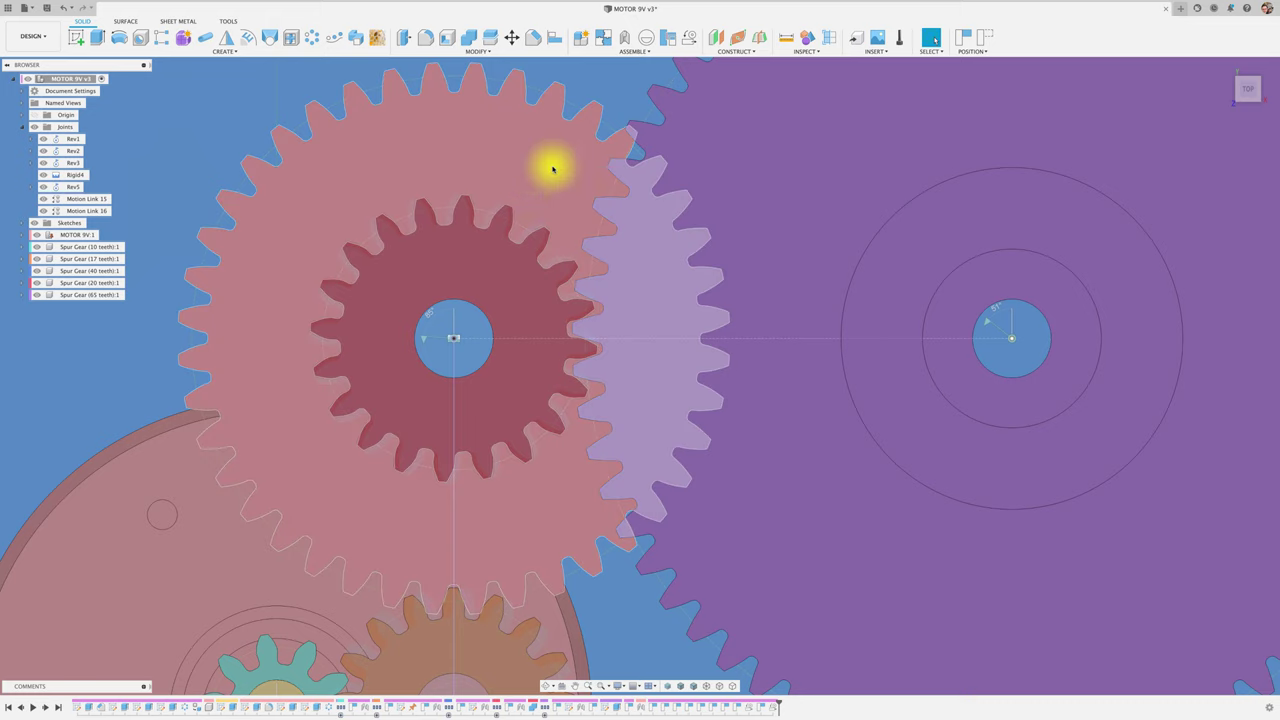
# Link Rev3 to Rev5, reversed, at 360*20/65, previewing the motion with Animate.
pyautogui.click(689, 37)
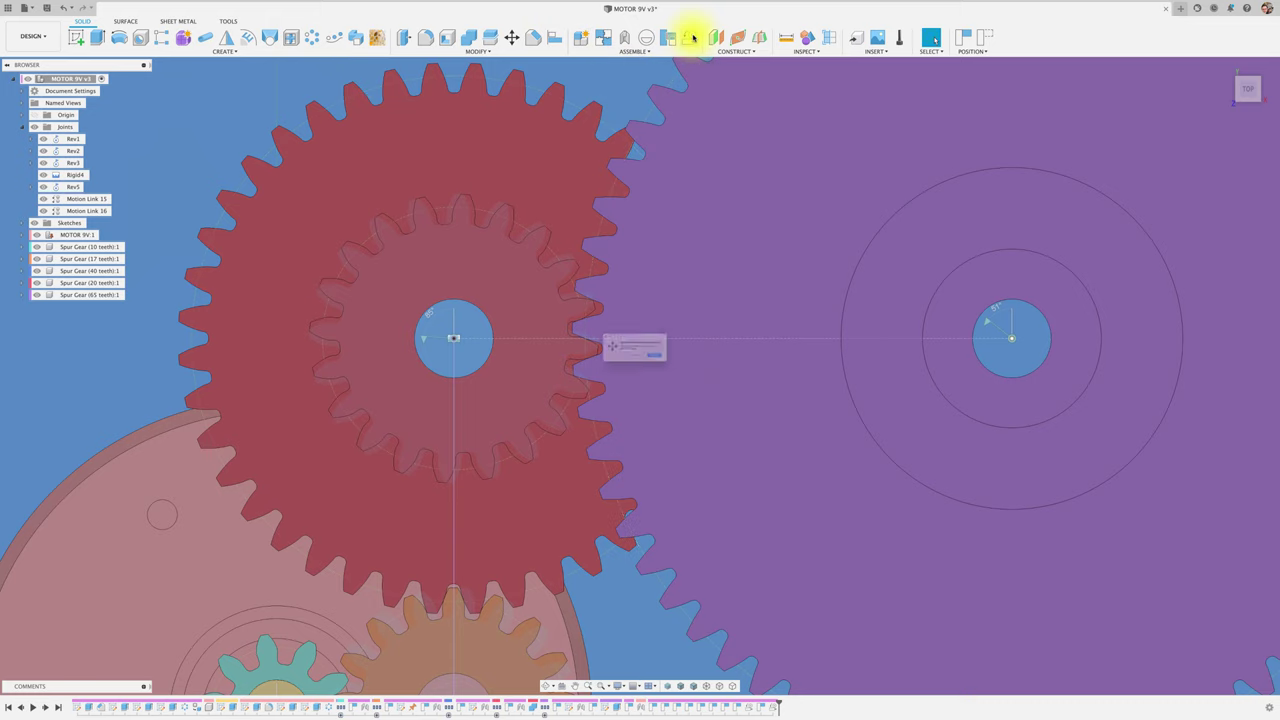
pyautogui.click(630, 371)
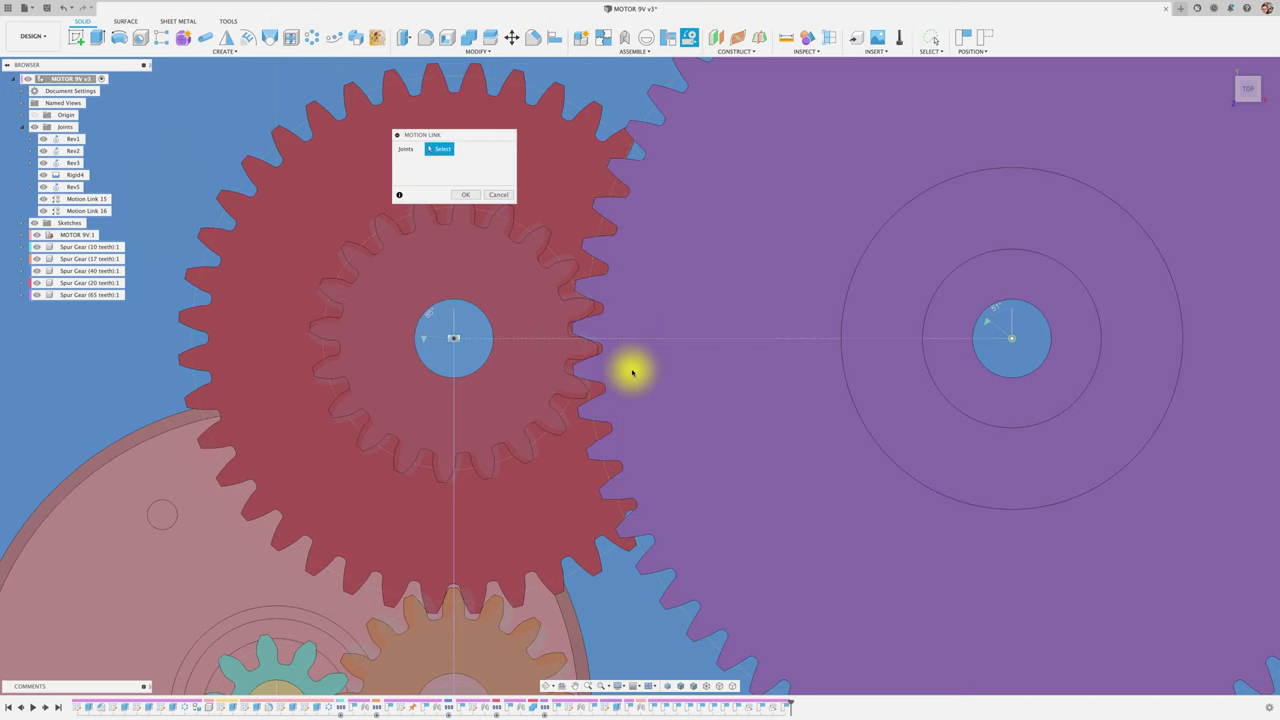
pyautogui.click(424, 338)
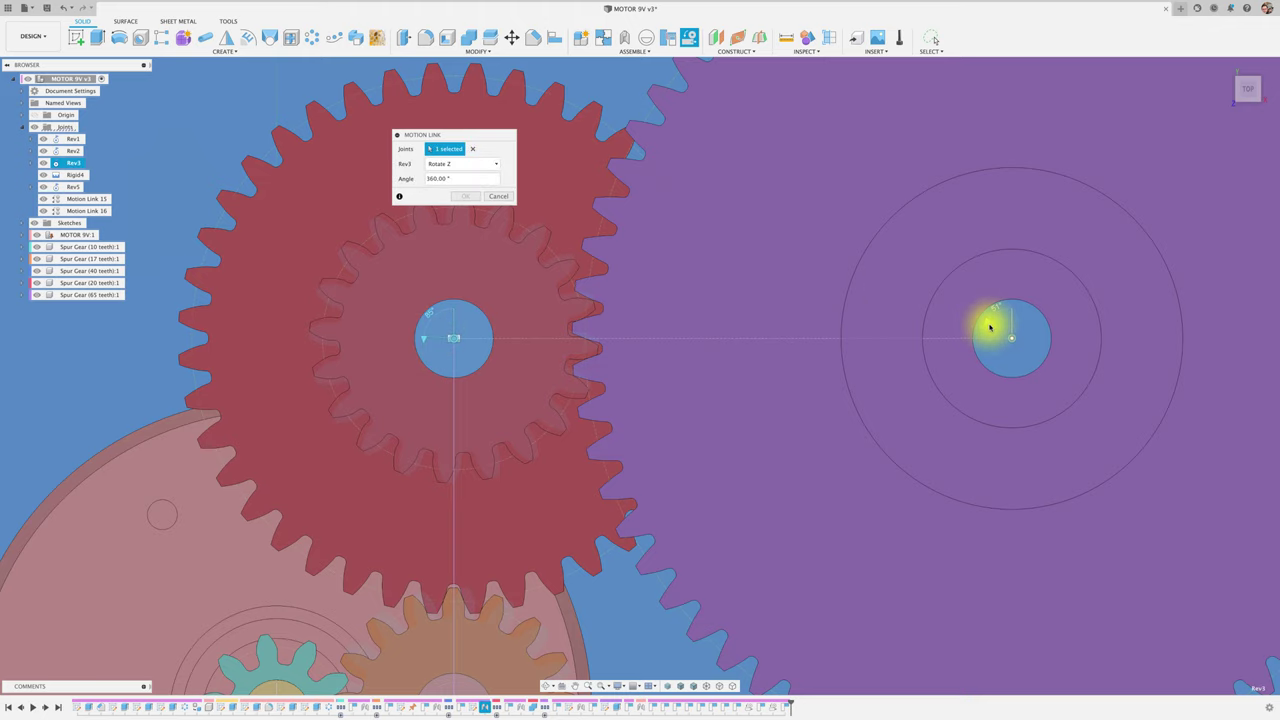
pyautogui.click(988, 325)
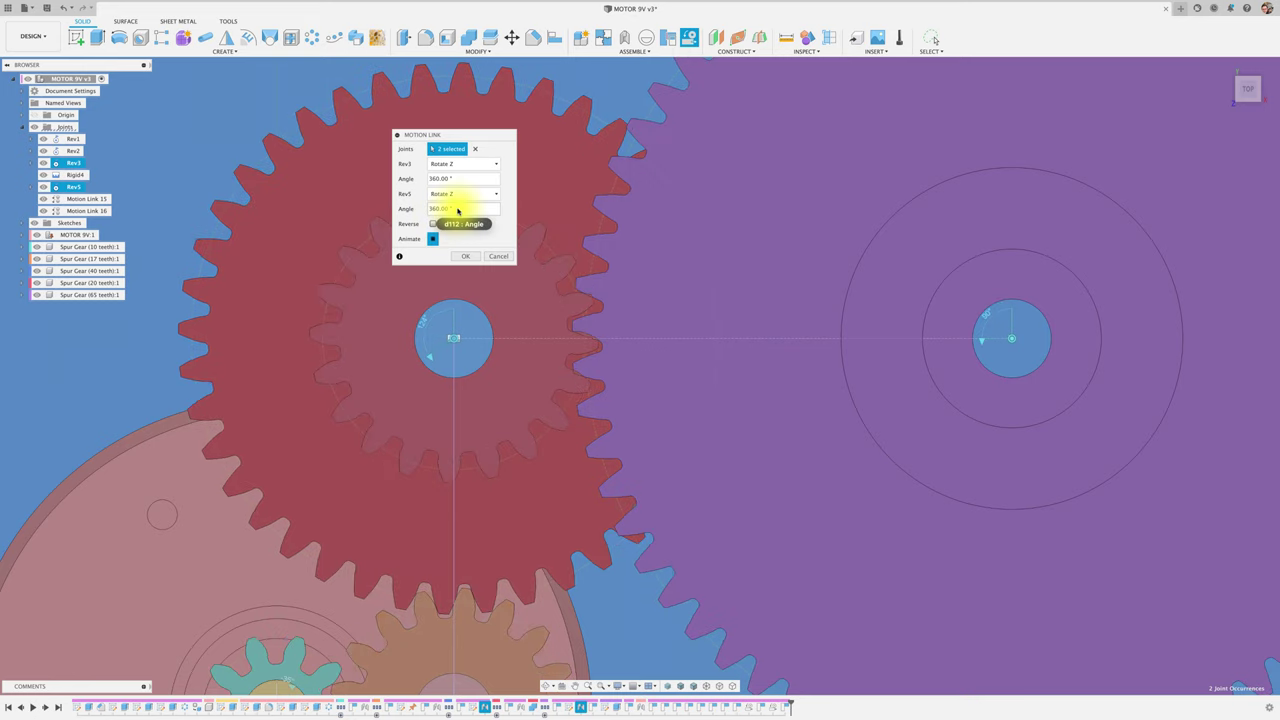
pyautogui.click(435, 239)
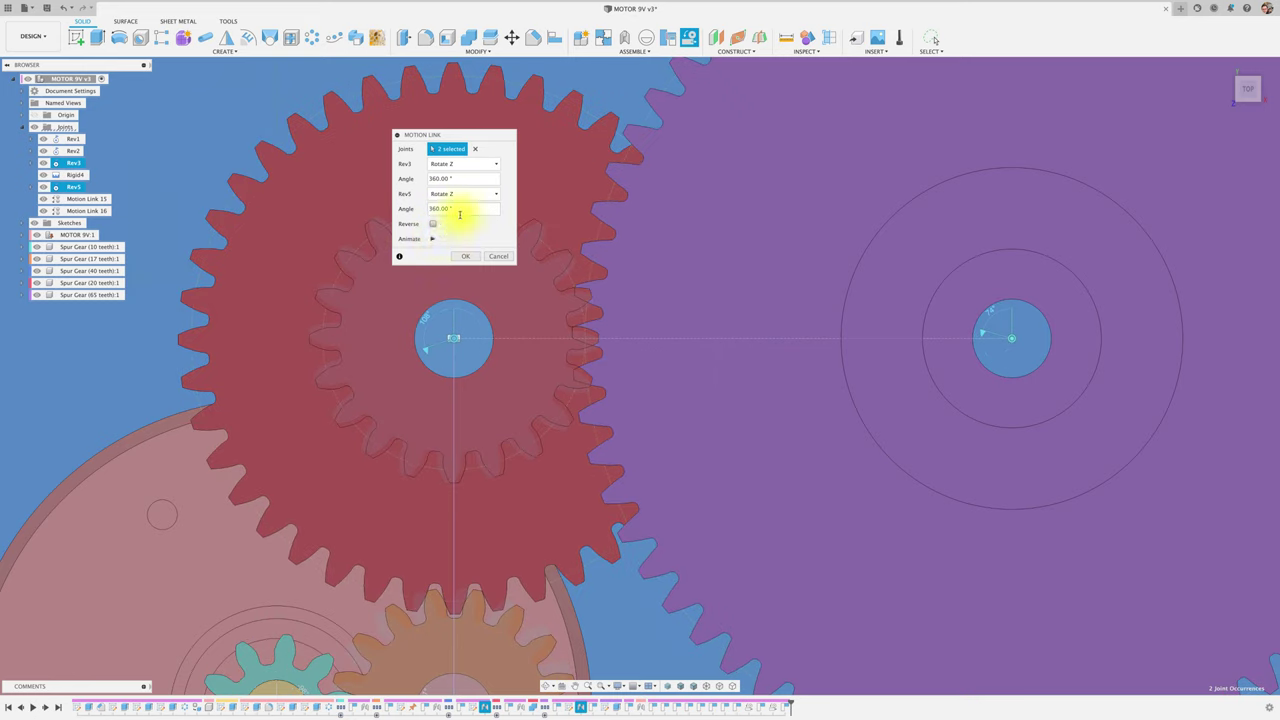
pyautogui.click(459, 210)
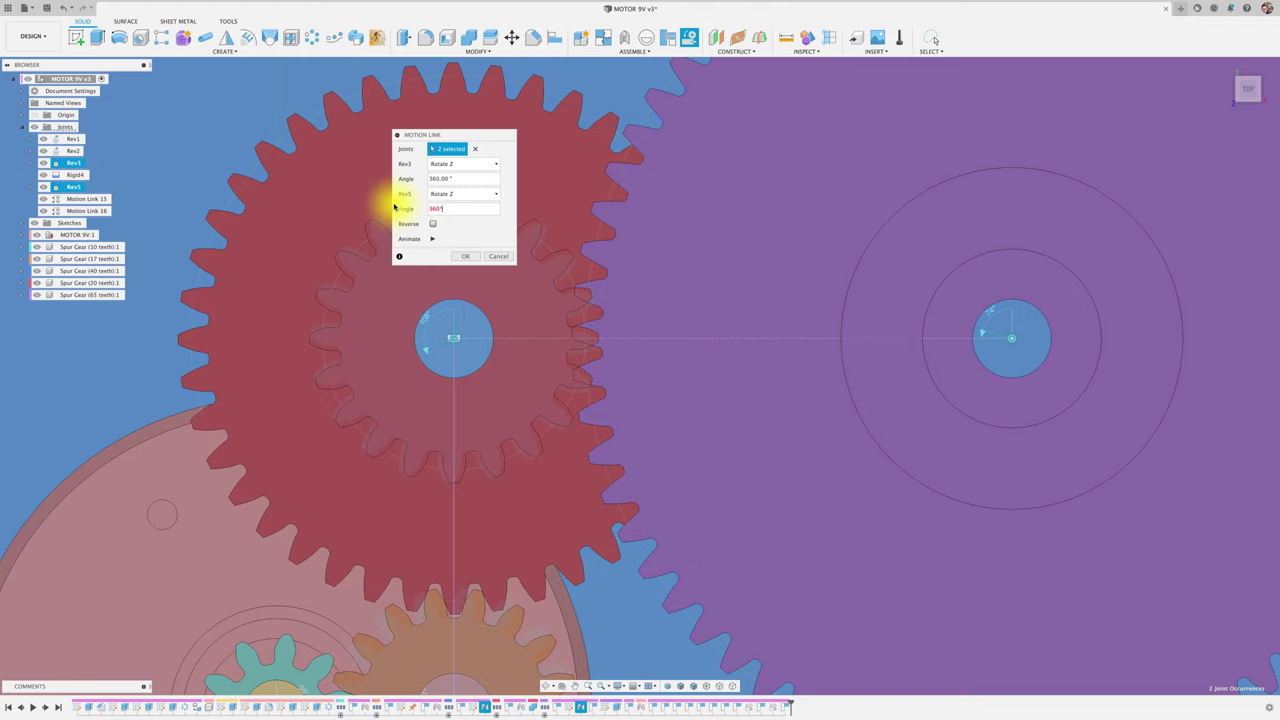
pyautogui.write('/65')
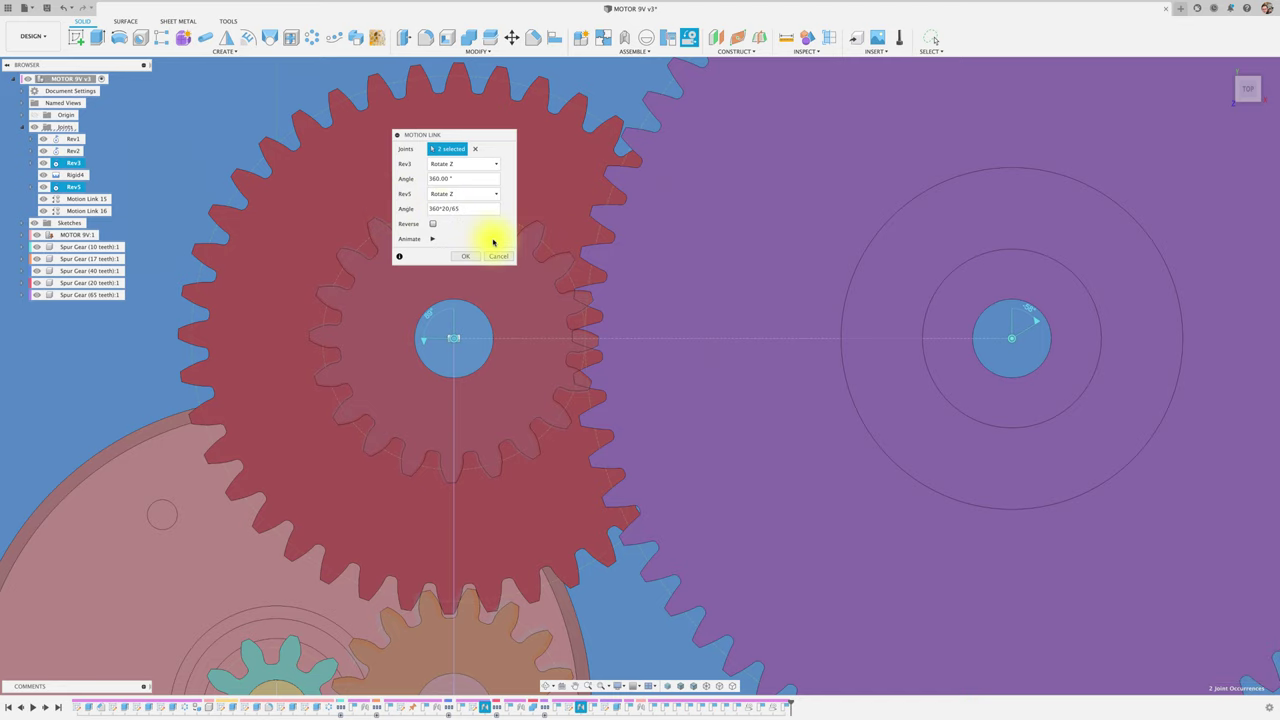
pyautogui.click(433, 225)
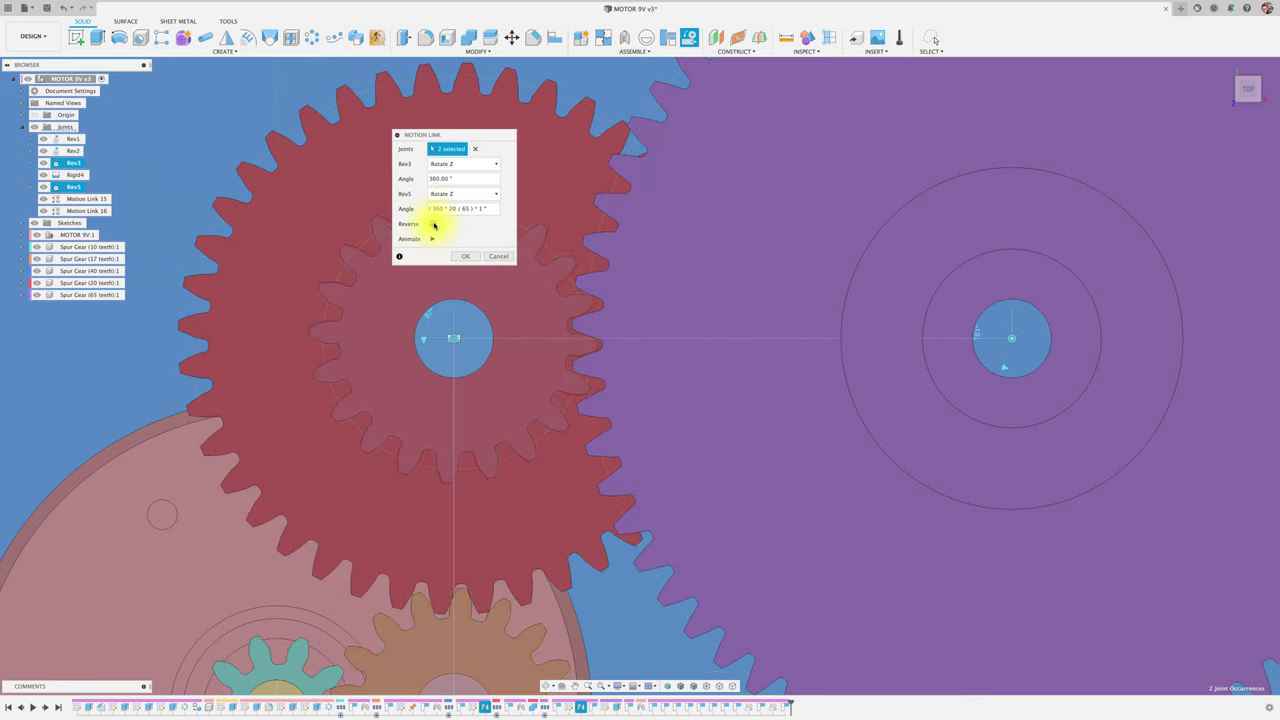
pyautogui.click(433, 239)
pyautogui.click(465, 256)
# Orbit to an angled 3D view and turn the purple gear and green pinion to test the train.
pyautogui.scroll(-3, 463, 257)
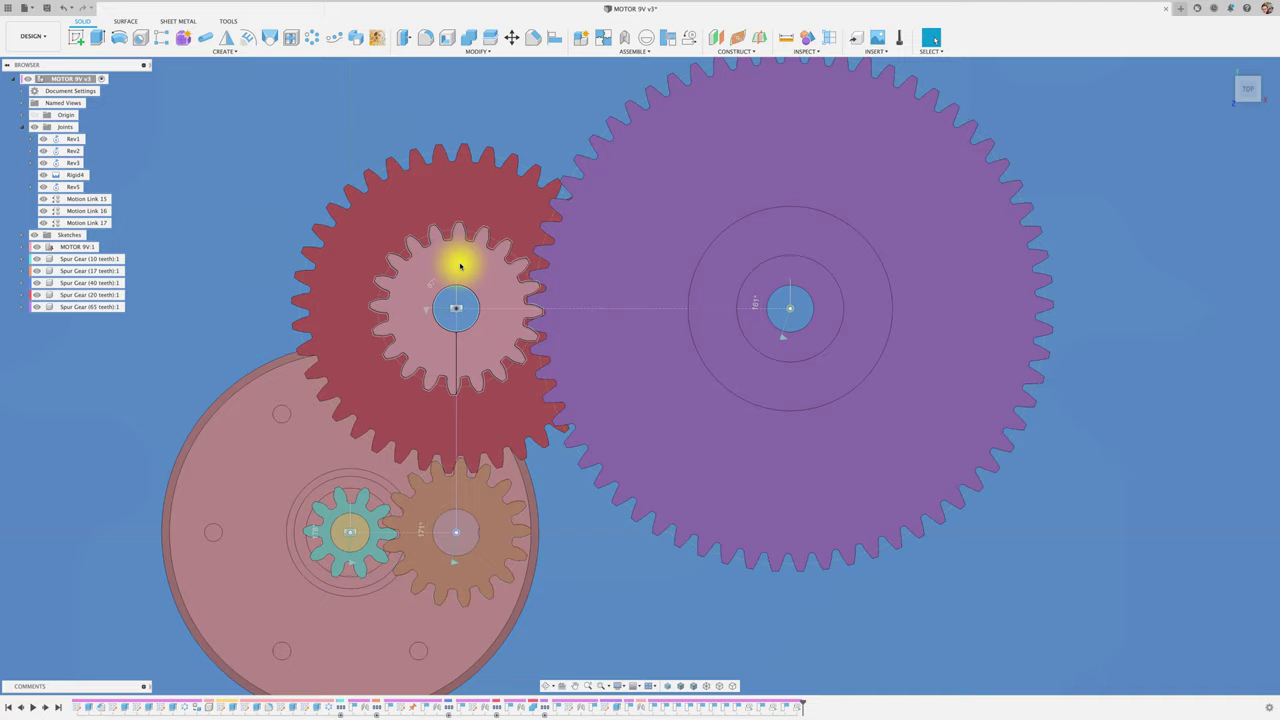
pyautogui.keyDown('shift'); pyautogui.moveTo(548, 487); pyautogui.dragTo(733, 346, button='middle'); pyautogui.keyUp('shift')
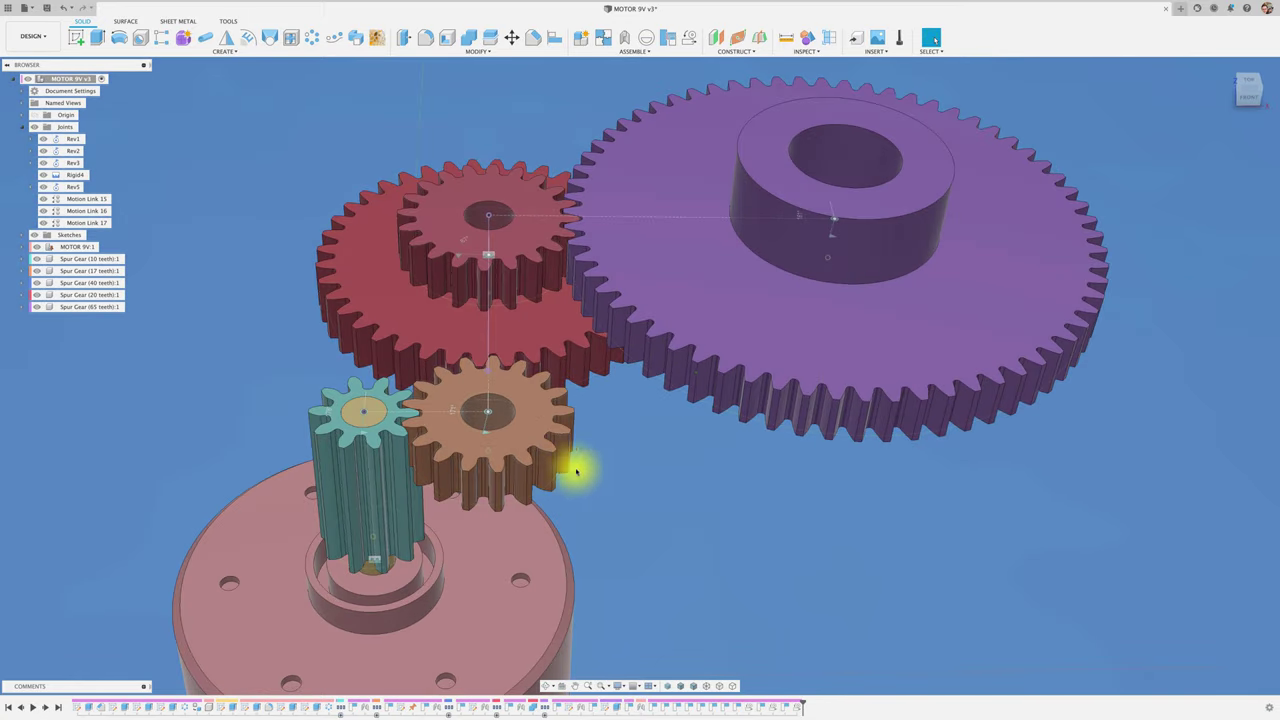
pyautogui.moveTo(733, 346)
pyautogui.mouseDown()
pyautogui.moveTo(868, 360)
pyautogui.moveTo(843, 380)
pyautogui.mouseUp()
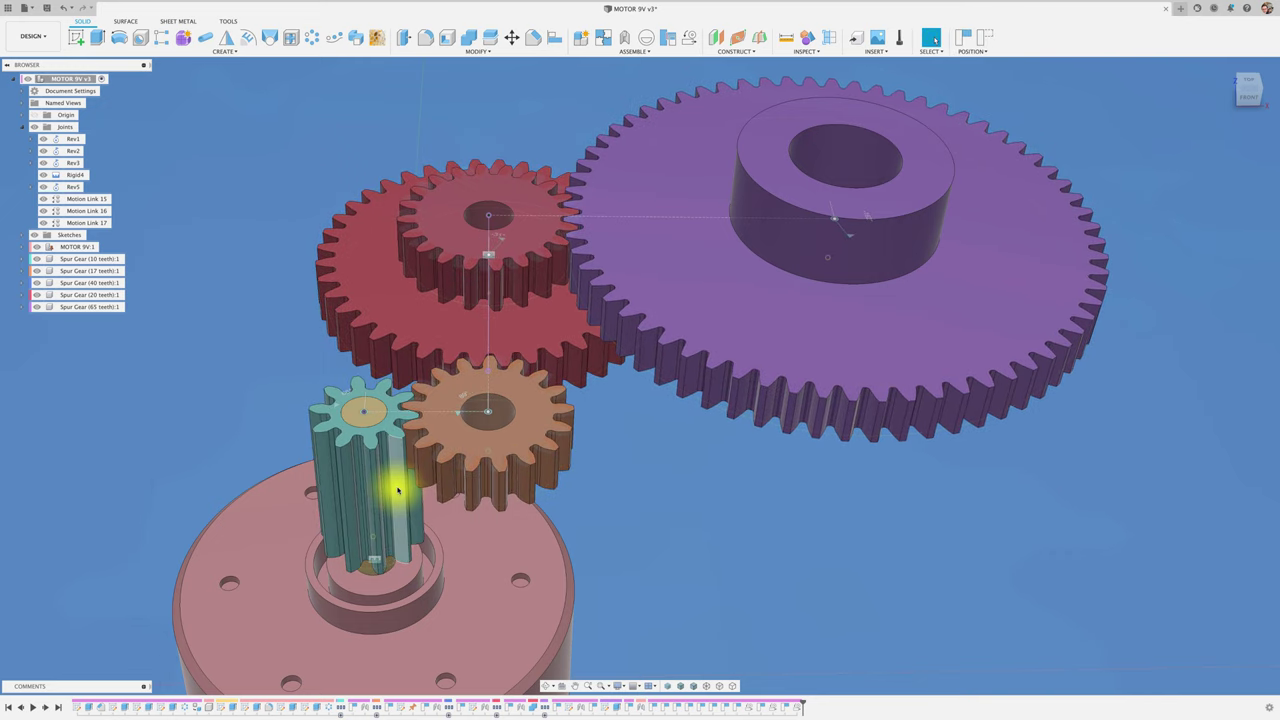
pyautogui.moveTo(389, 490); pyautogui.dragTo(286, 486)
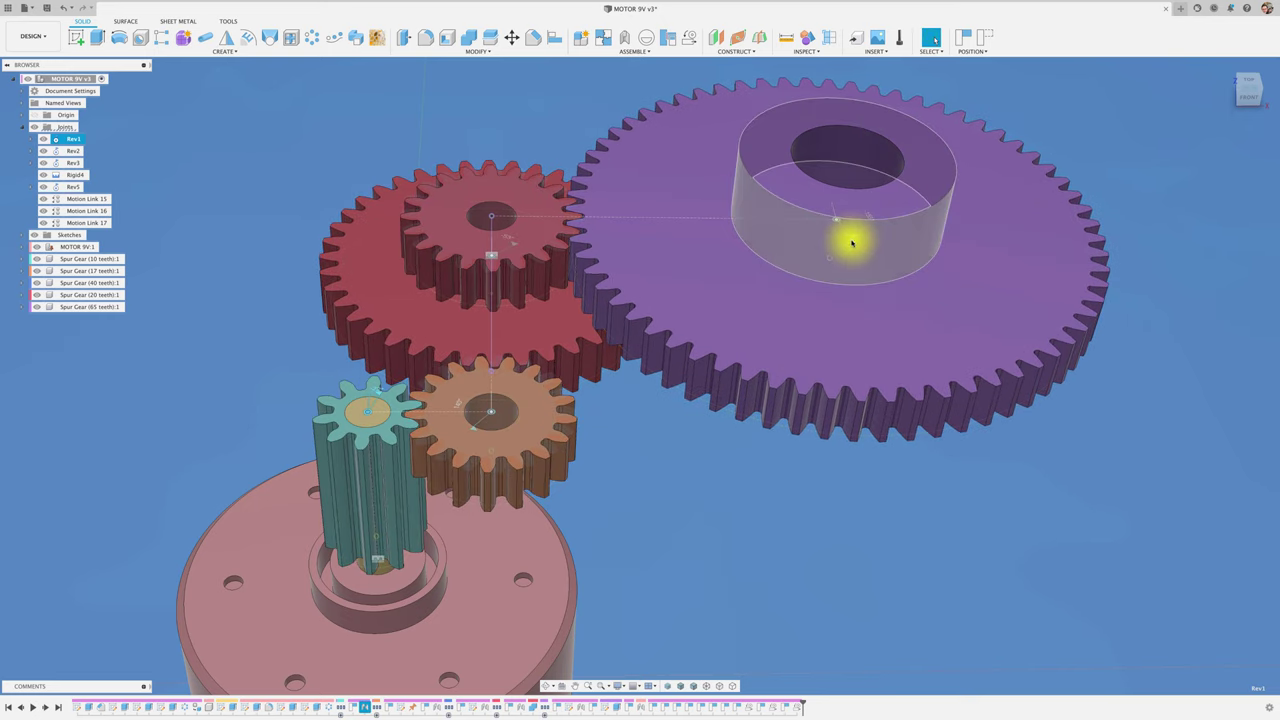
pyautogui.click(850, 238)
pyautogui.rightClick(855, 237)
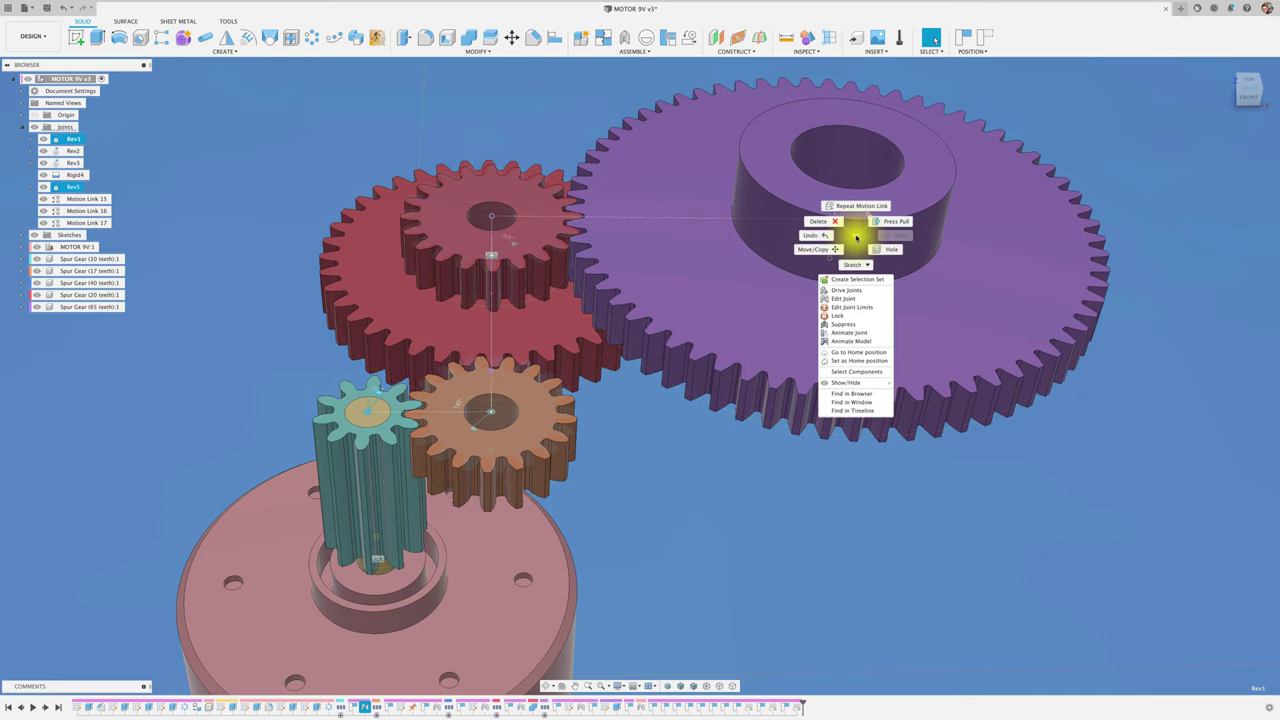
pyautogui.click(845, 342)
pyautogui.press('Escape')
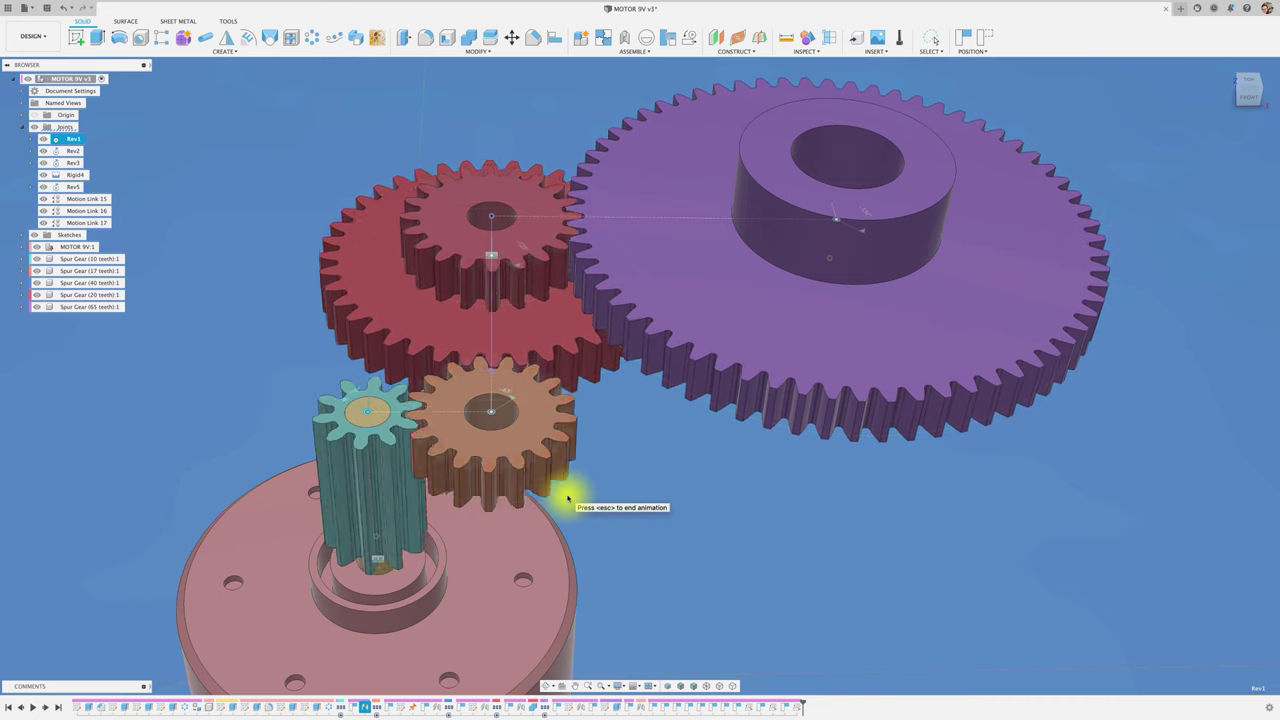
pyautogui.press('Escape')
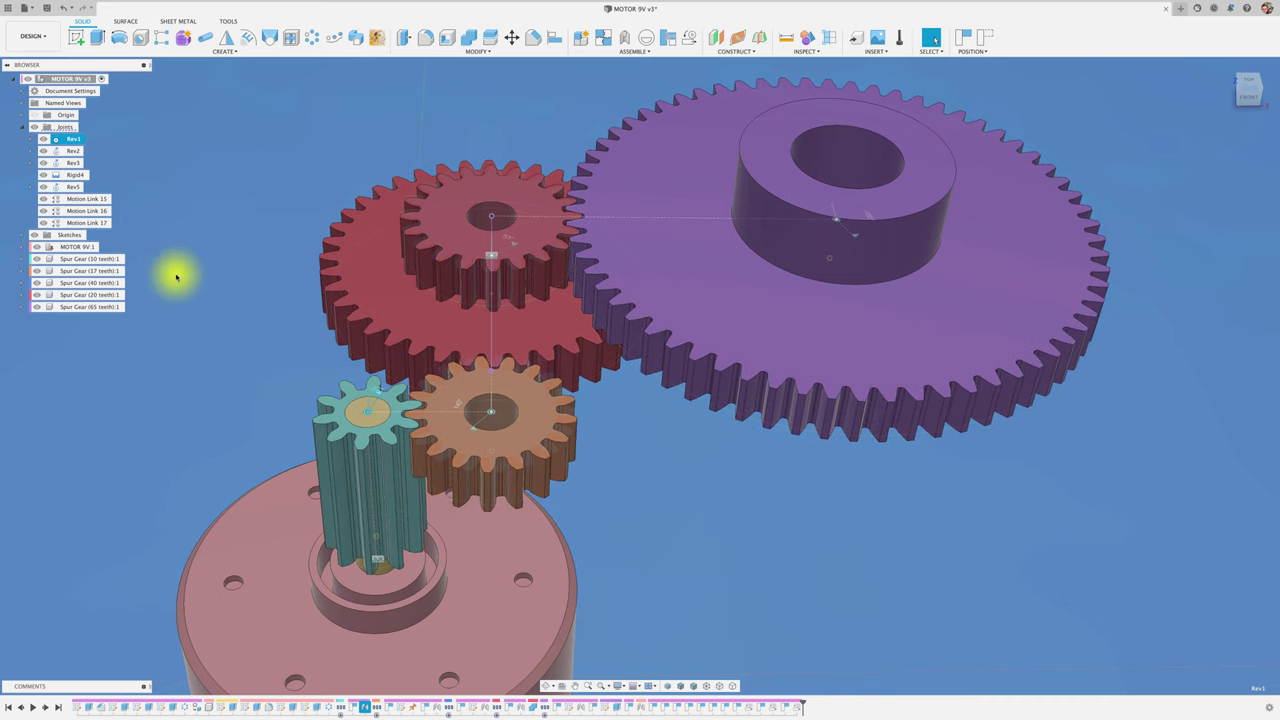
pyautogui.rightClick(92, 201)
pyautogui.click(127, 221)
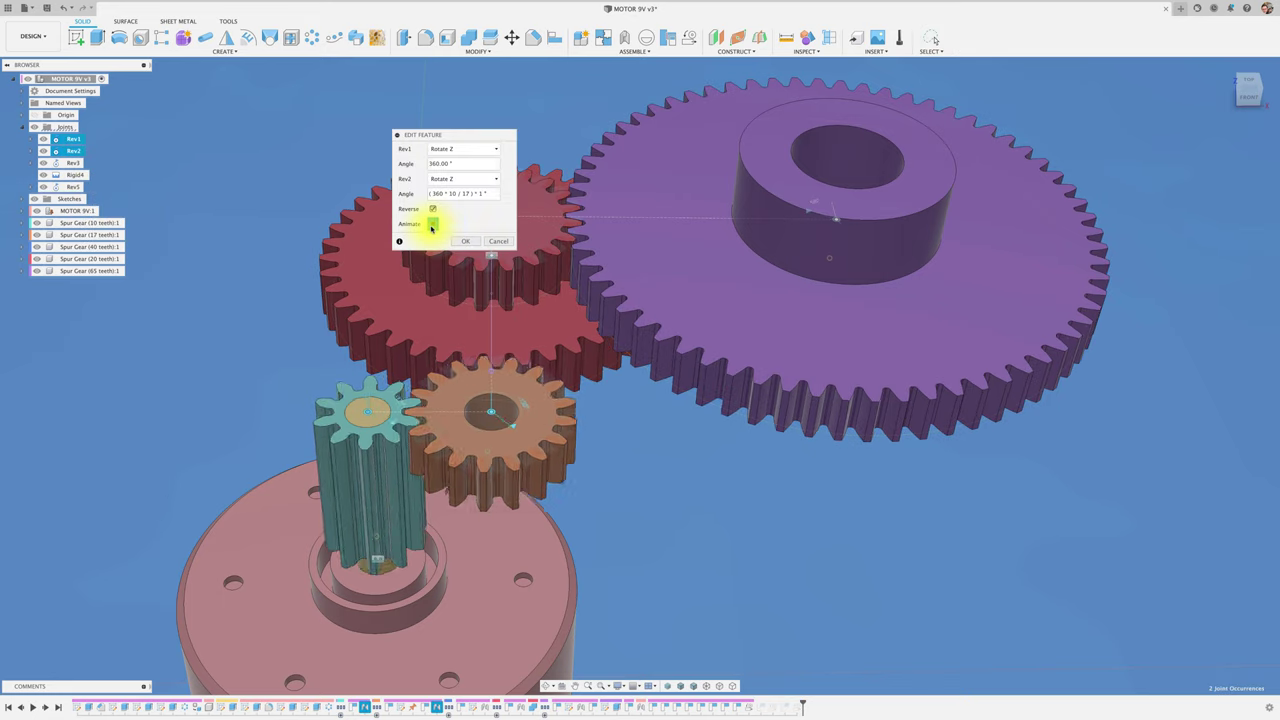
pyautogui.click(499, 242)
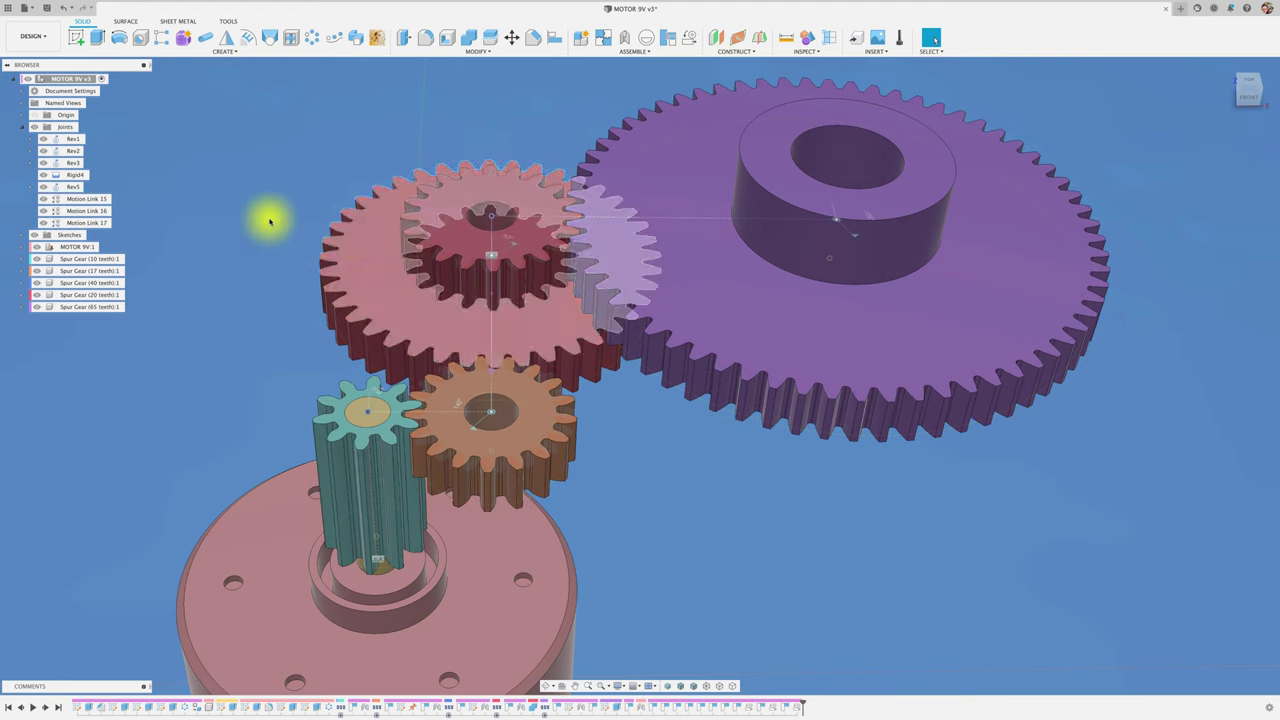
pyautogui.rightClick(103, 211)
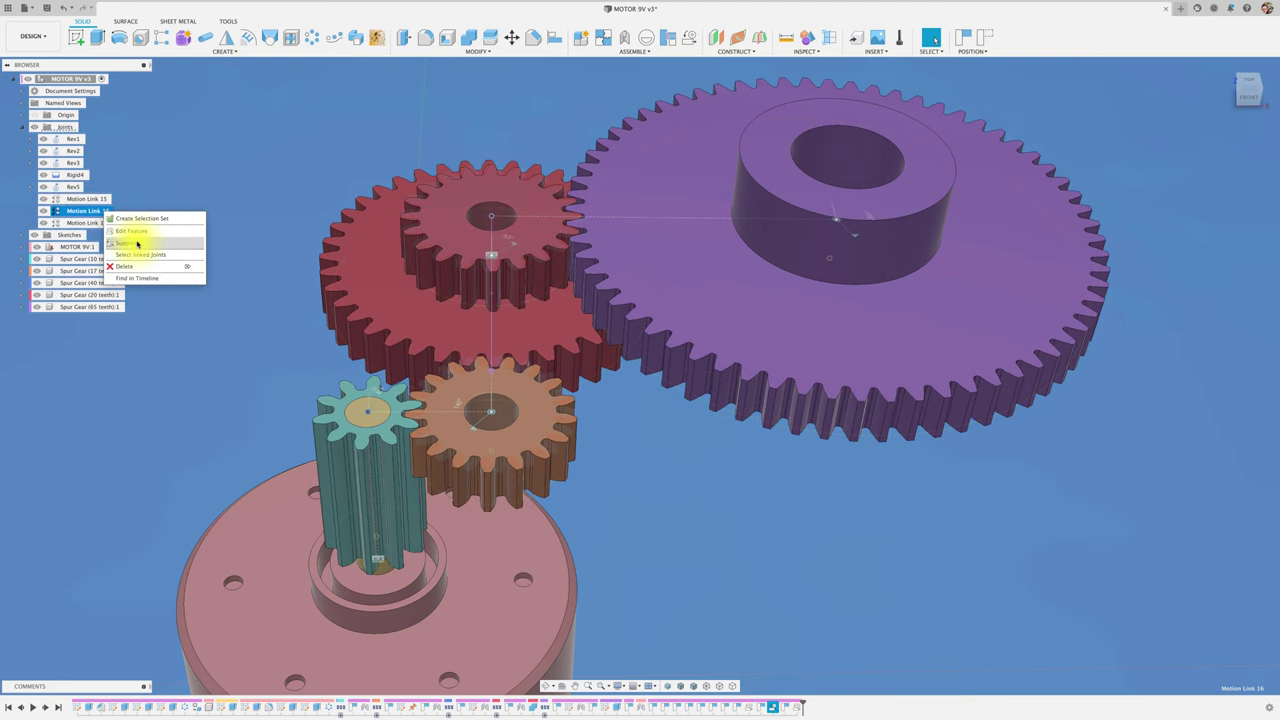
pyautogui.click(138, 232)
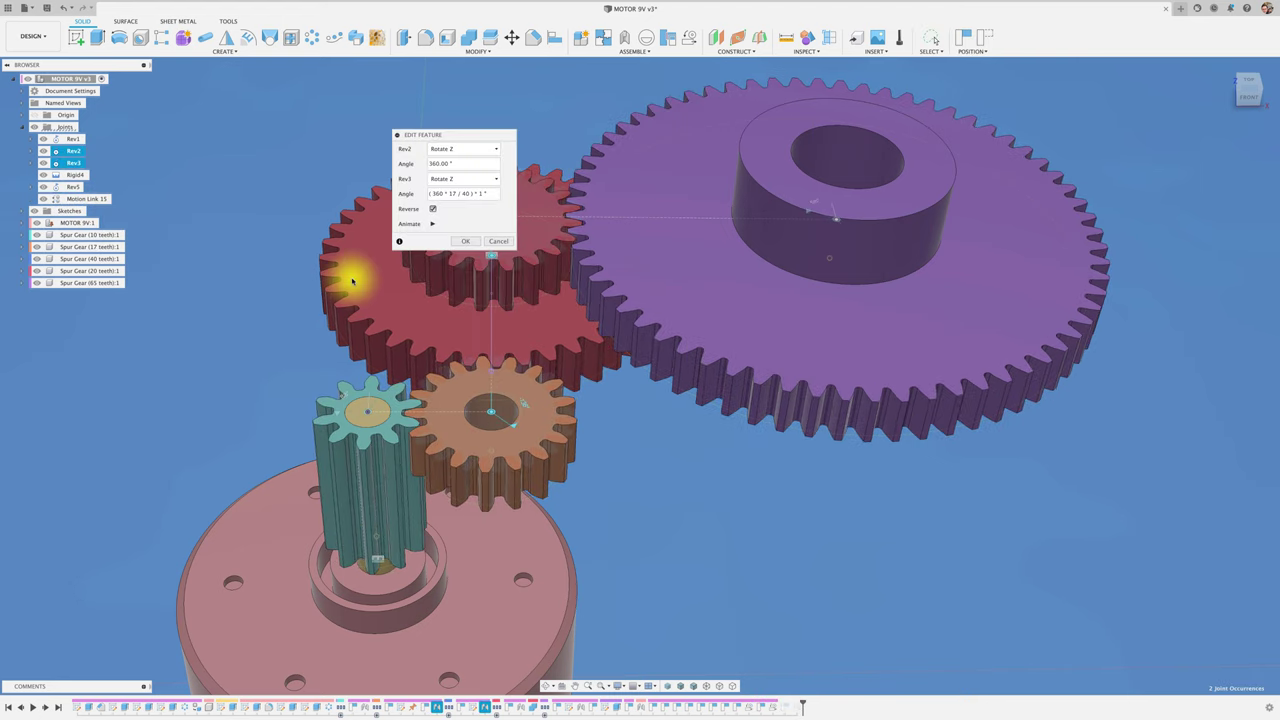
pyautogui.click(432, 225)
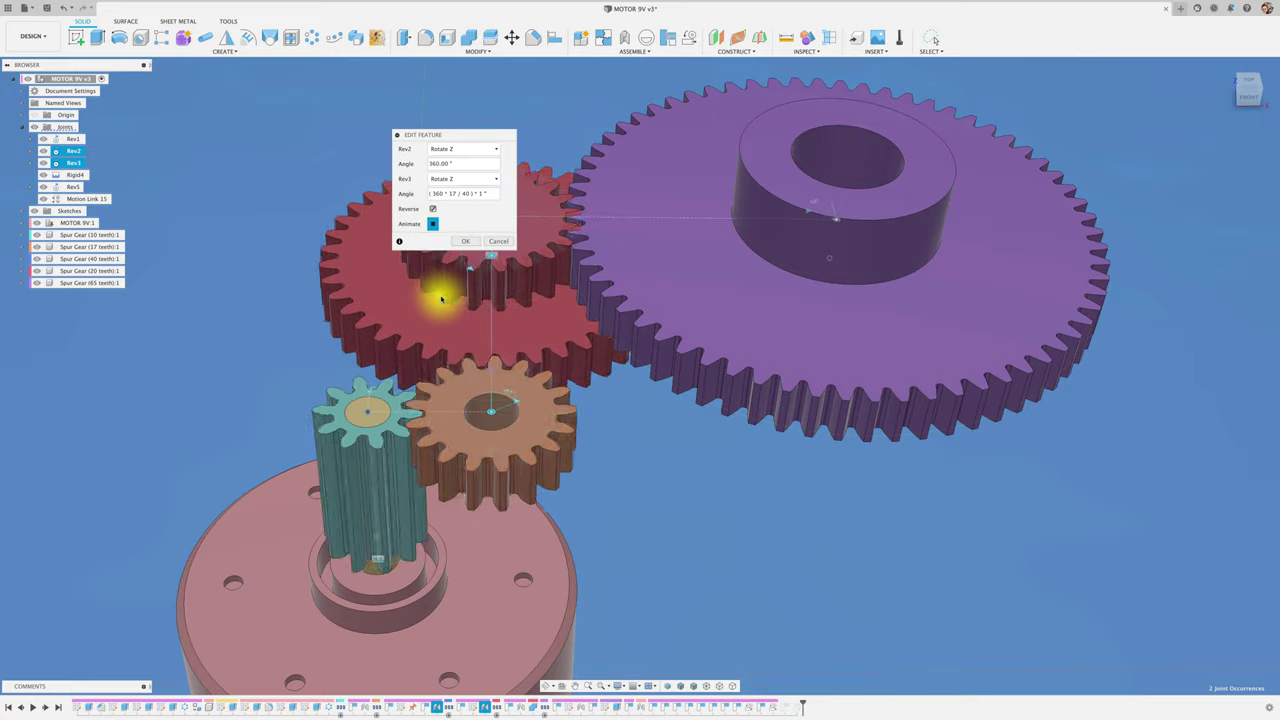
pyautogui.click(465, 241)
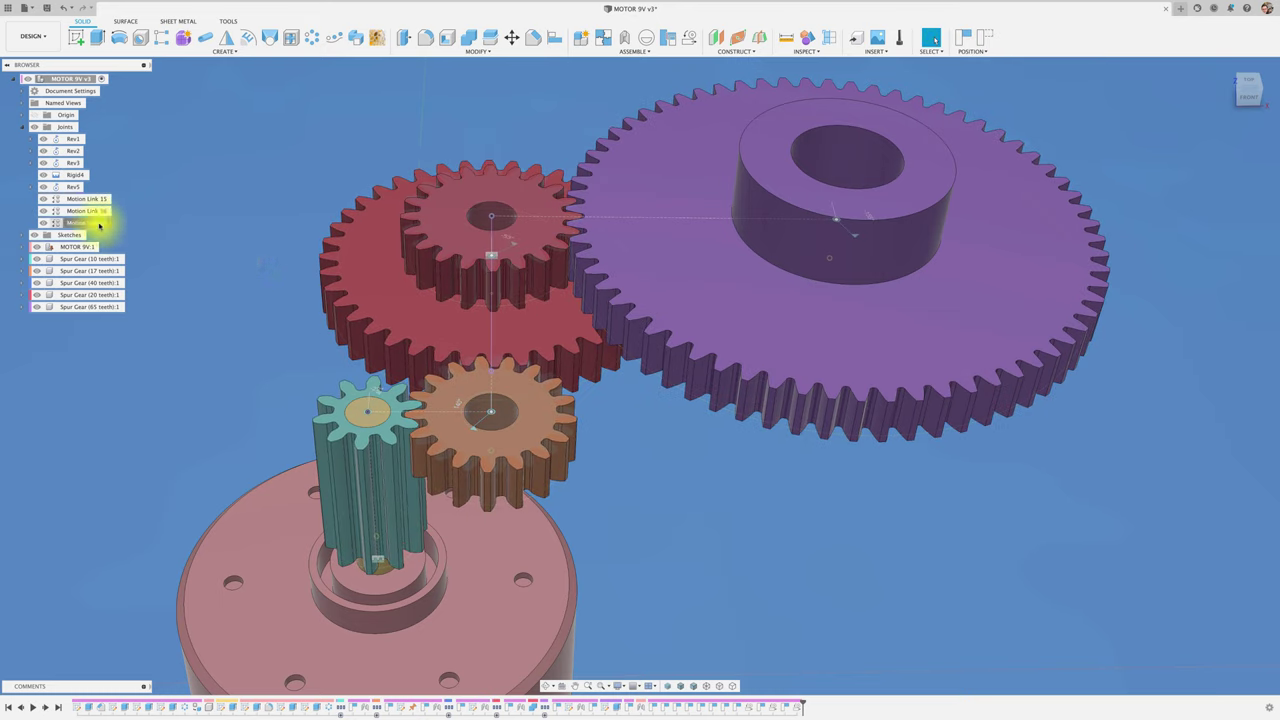
pyautogui.rightClick(99, 224)
pyautogui.click(128, 247)
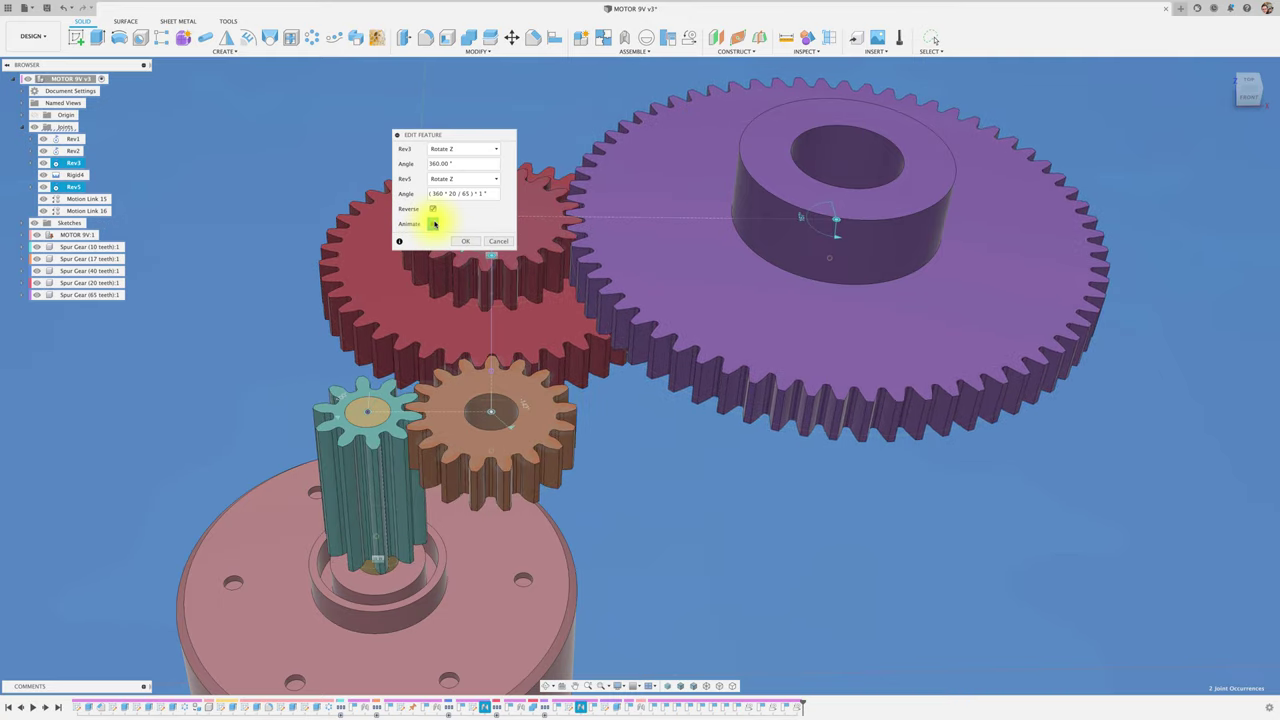
pyautogui.click(465, 241)
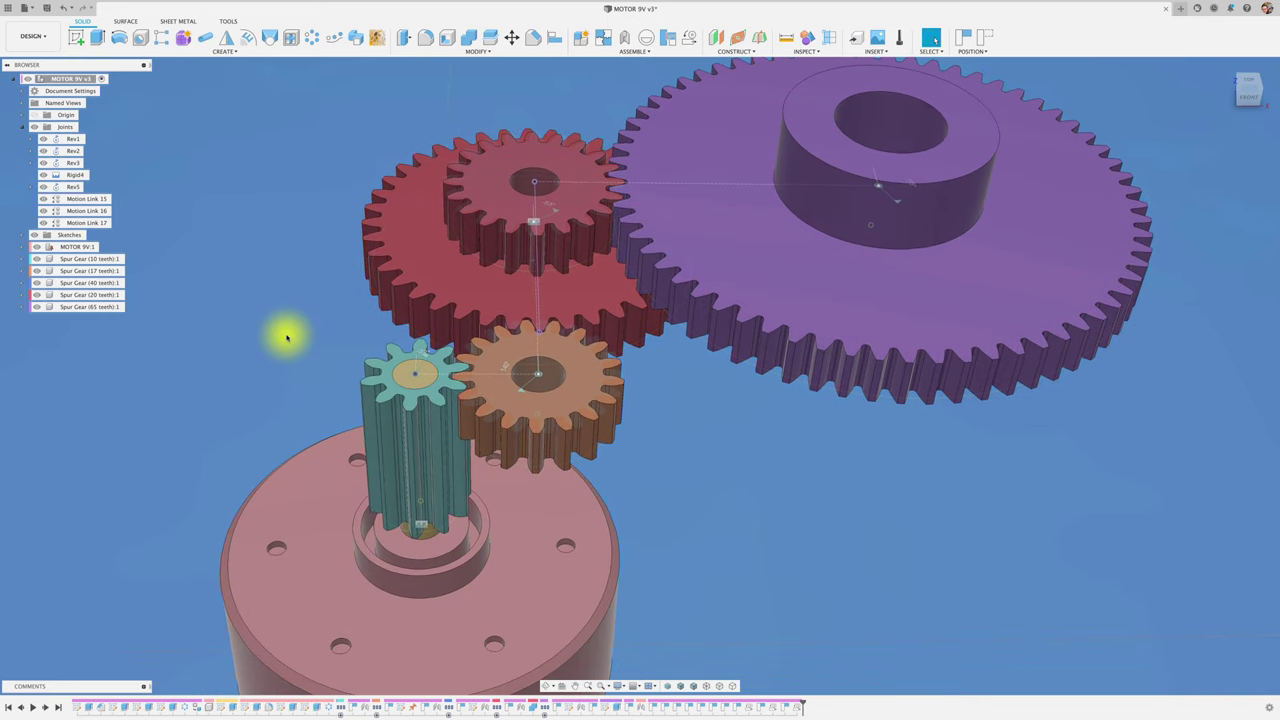
pyautogui.scroll(-3, 286, 337)
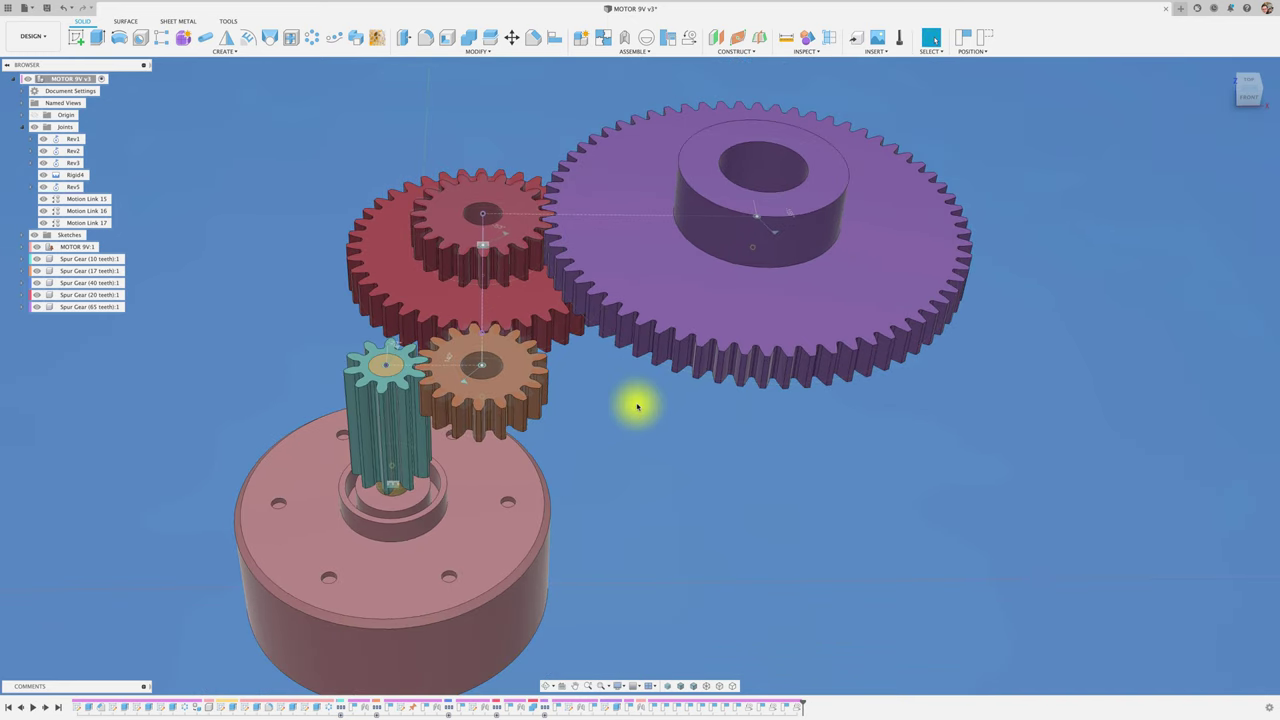